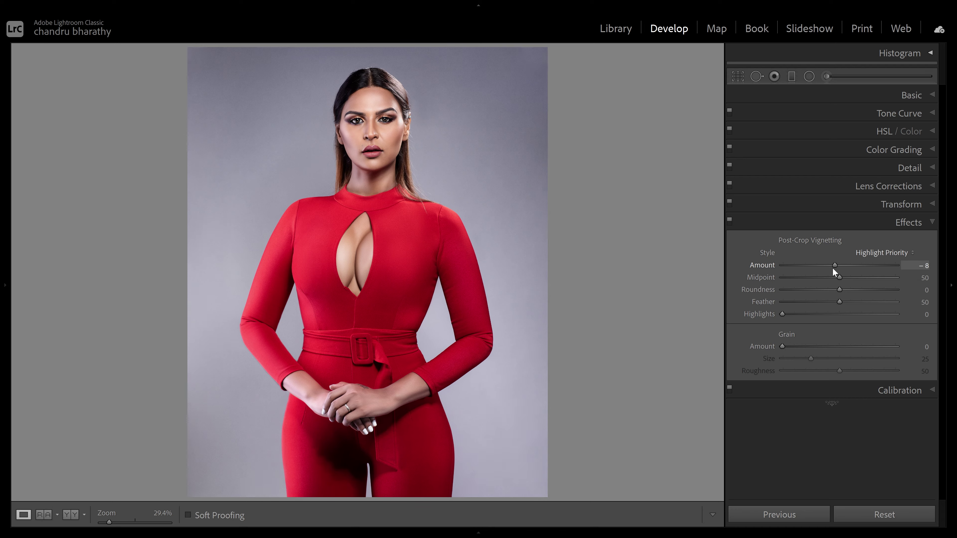
Step: Preview a dark edge vignette on the red-dress portrait, then flip it to a white vignette
{"action": "left_click_drag", "start_coordinate": [832, 268], "coordinate": [823, 270]}
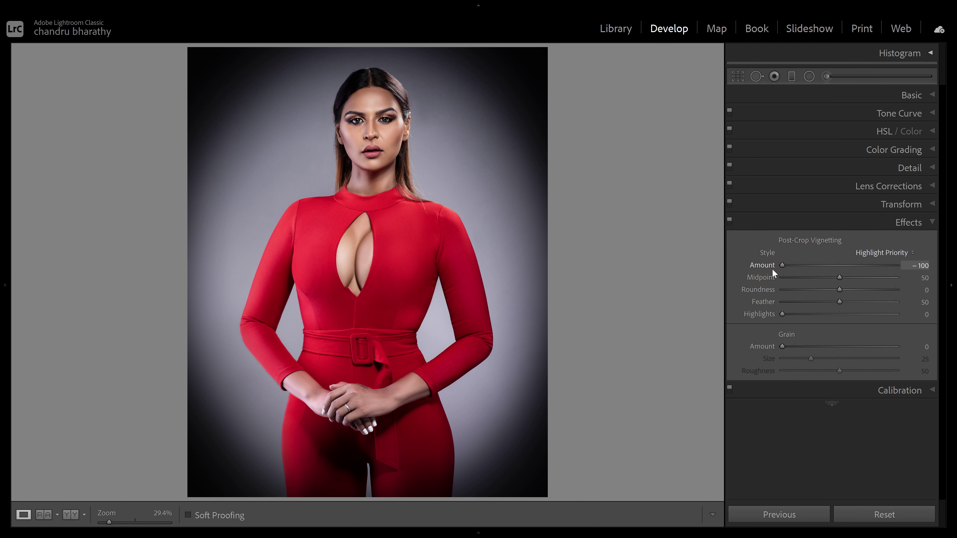
{"action": "left_click_drag", "start_coordinate": [772, 269], "coordinate": [900, 268]}
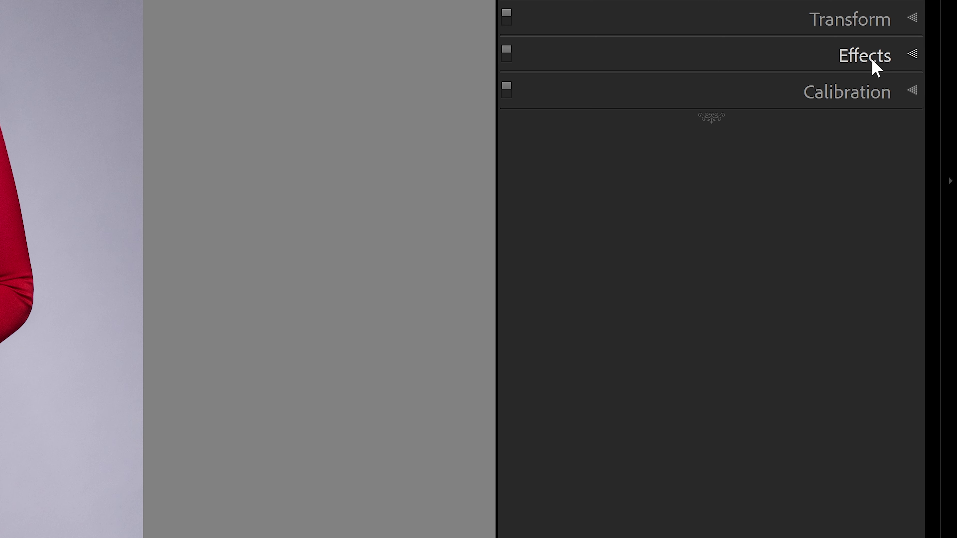
Step: Expand the Effects panel, glance at Lens Corrections, and return to Post-Crop Vignetting and Grain
{"action": "left_click", "coordinate": [872, 61]}
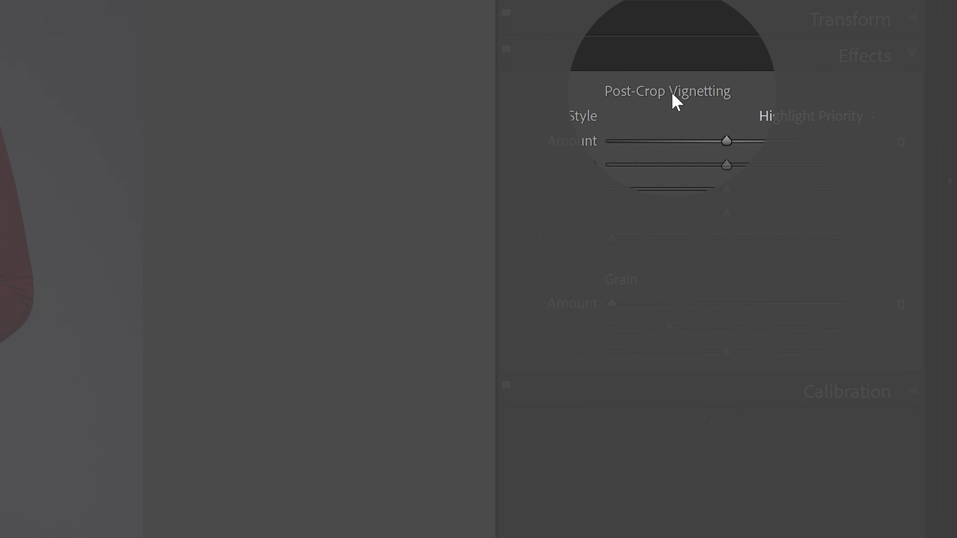
{"action": "scroll", "coordinate": [753, 113], "scroll_direction": "up", "scroll_amount": 5}
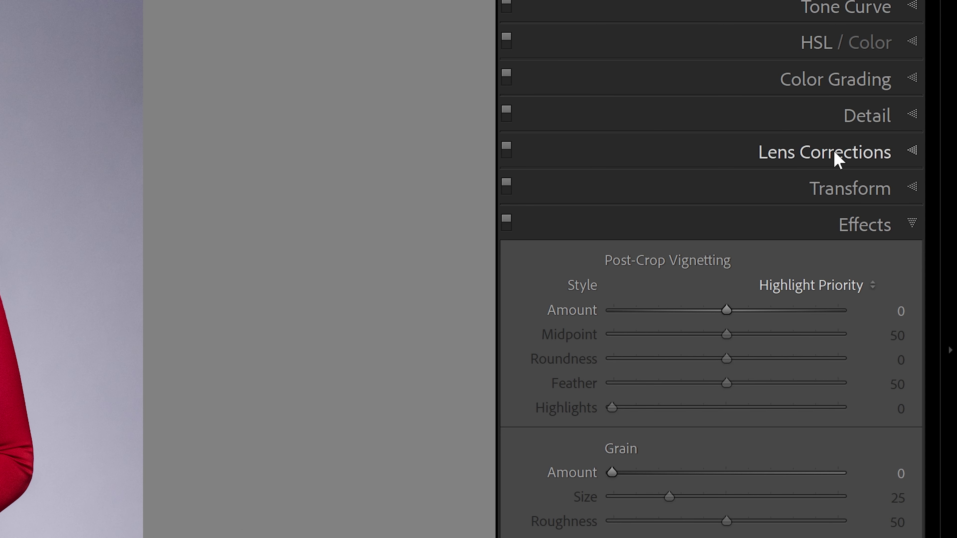
{"action": "left_click", "coordinate": [833, 161]}
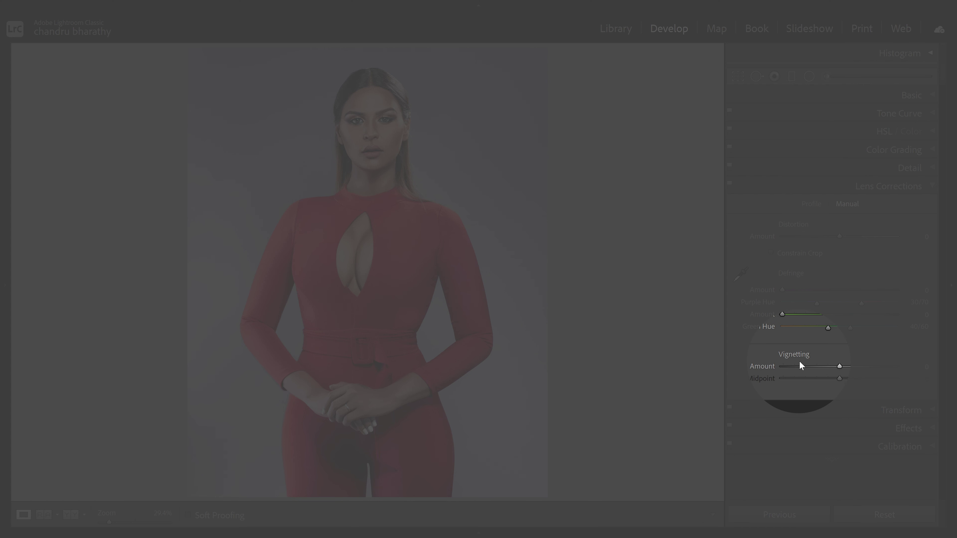
{"action": "left_click", "coordinate": [908, 428]}
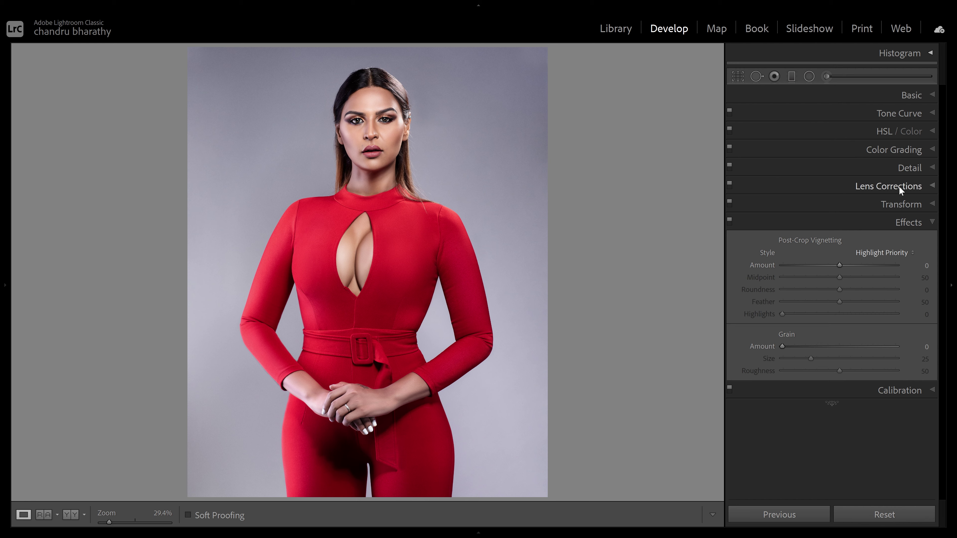
Step: Set the Lens Corrections vignetting to Amount -100 and Midpoint 31 to darken the corners
{"action": "left_click", "coordinate": [899, 186]}
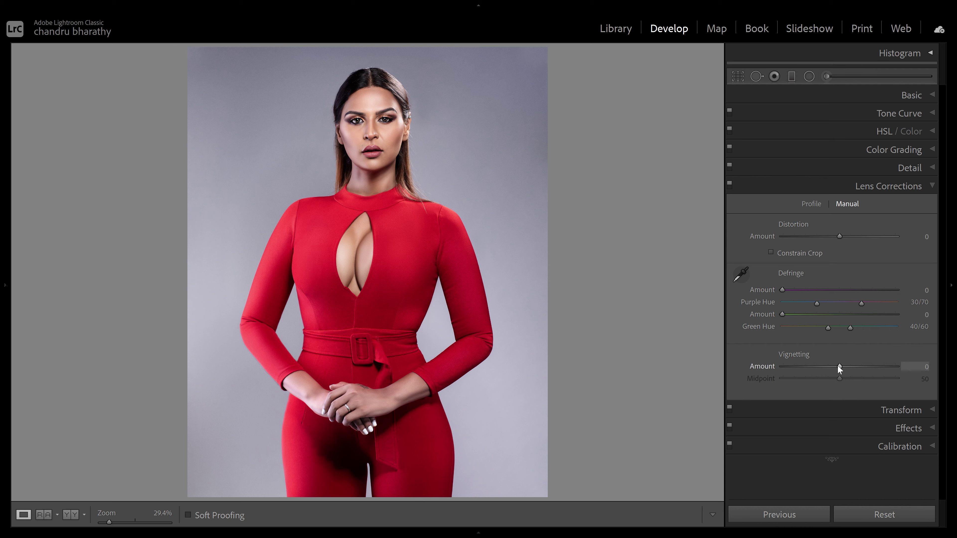
{"action": "left_click_drag", "start_coordinate": [839, 366], "coordinate": [775, 366]}
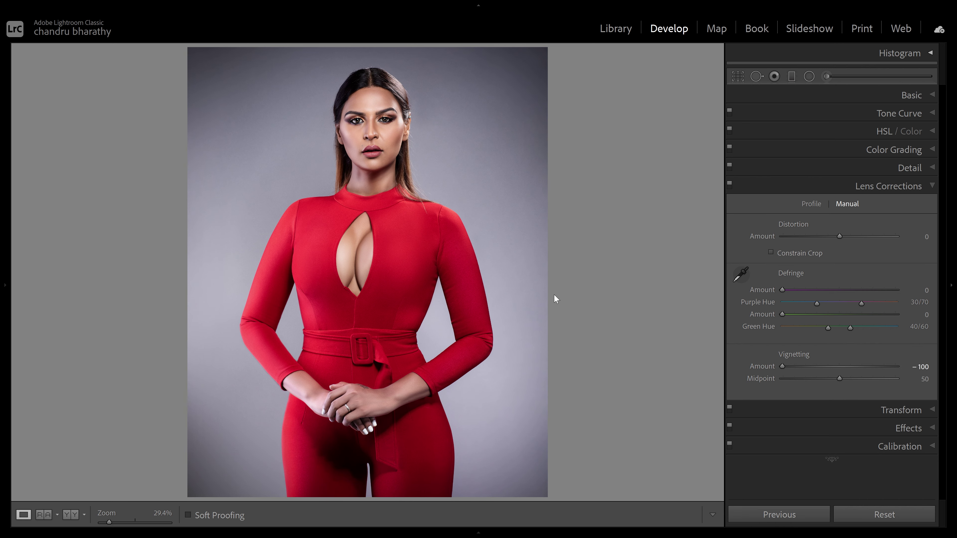
{"action": "left_click_drag", "start_coordinate": [839, 379], "coordinate": [815, 381]}
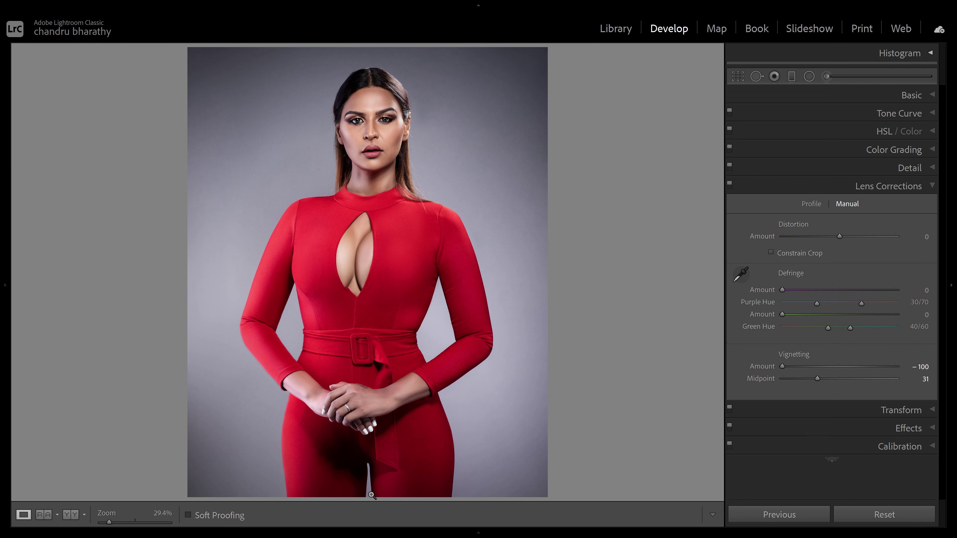
{"action": "left_click", "coordinate": [742, 80]}
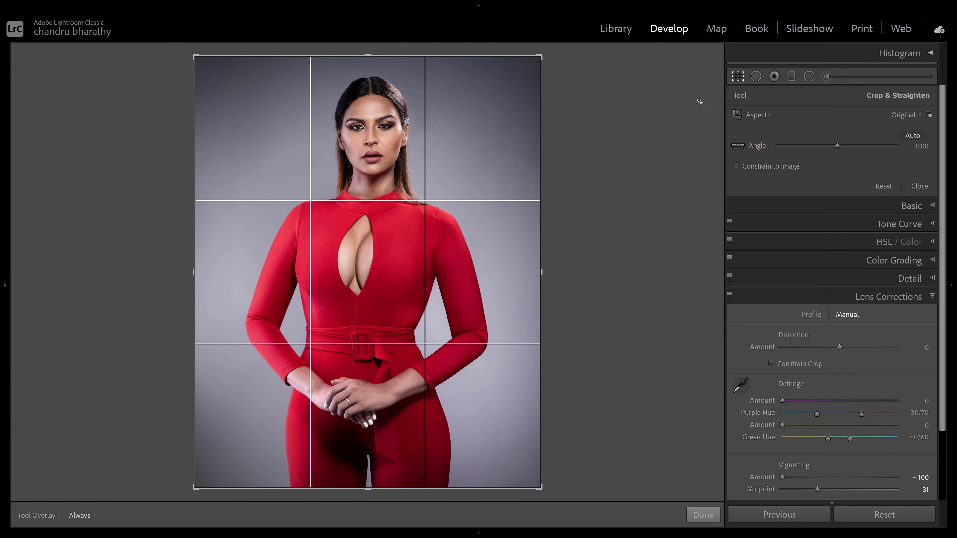
Step: Tighten the crop to a head-and-torso framing and straighten it to -0.32 degrees
{"action": "left_click_drag", "start_coordinate": [363, 488], "coordinate": [376, 380]}
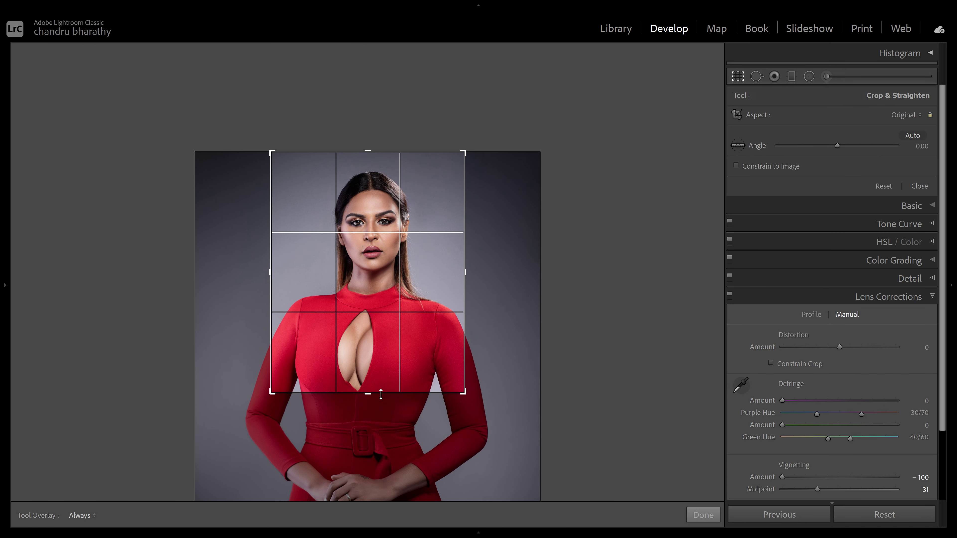
{"action": "left_click_drag", "start_coordinate": [369, 141], "coordinate": [371, 146]}
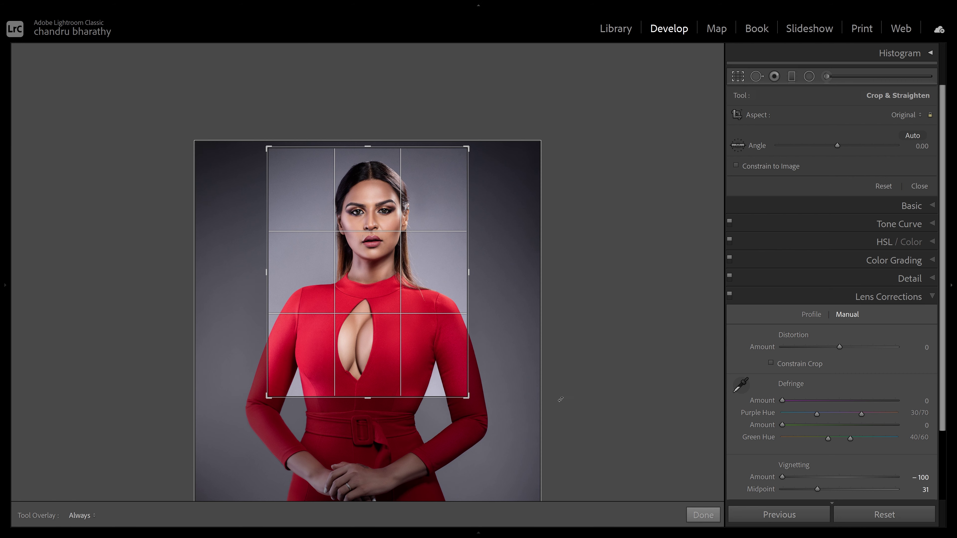
{"action": "left_click", "coordinate": [702, 515]}
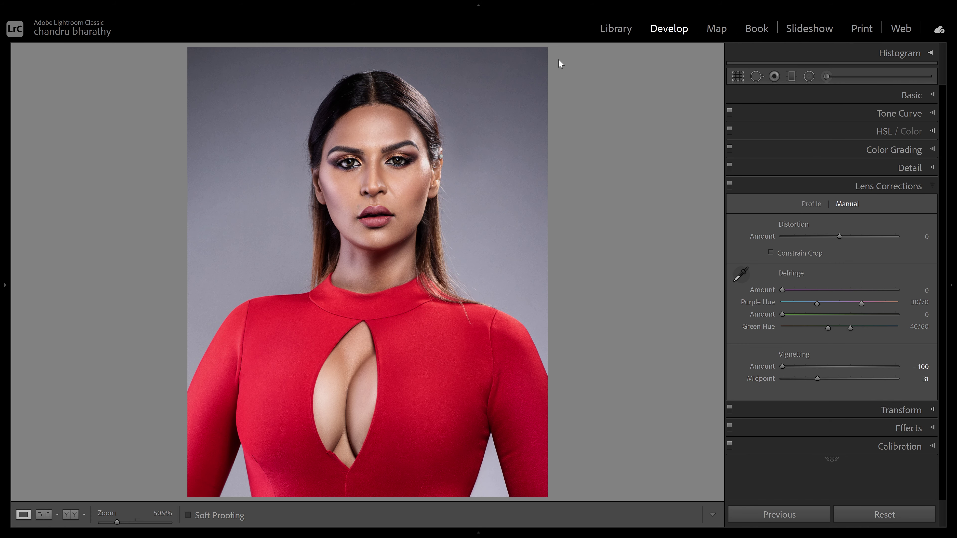
{"action": "key", "text": "r"}
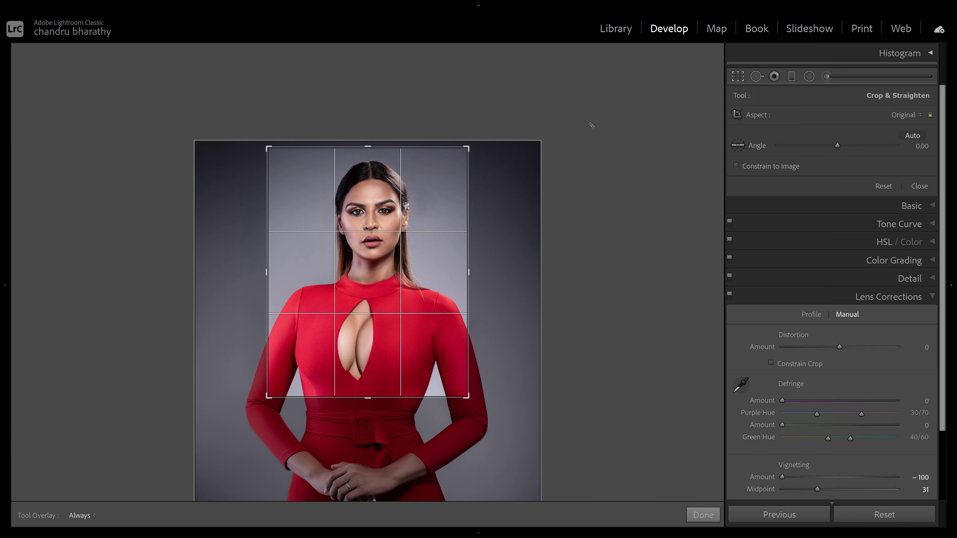
{"action": "left_click_drag", "start_coordinate": [496, 279], "coordinate": [434, 248]}
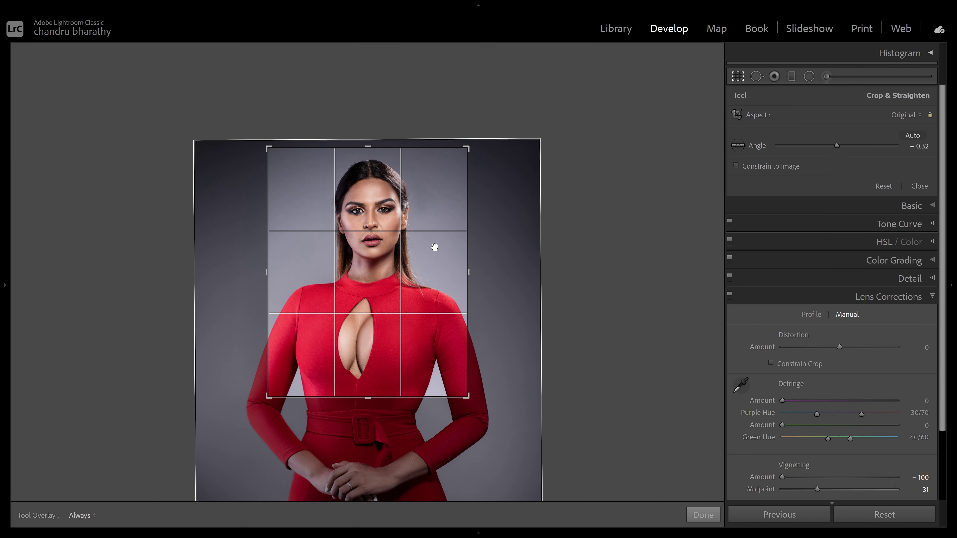
{"action": "key", "text": "Return"}
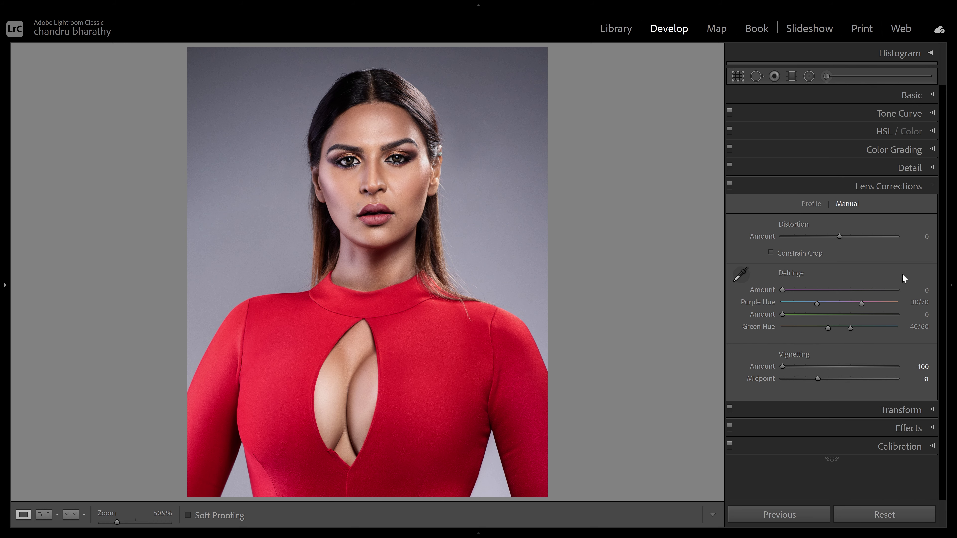
Step: Alt-reset the Lens Corrections vignetting back to zero
{"action": "left_click", "coordinate": [863, 236]}
{"action": "left_click", "coordinate": [809, 237]}
{"action": "key", "text": "alt"}
{"action": "left_click", "coordinate": [796, 356]}
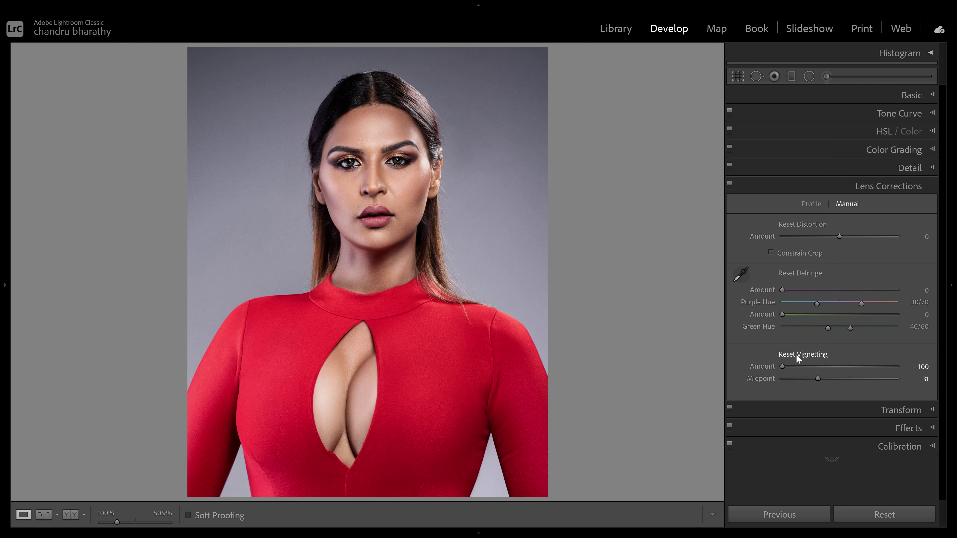
{"action": "left_click", "coordinate": [907, 223]}
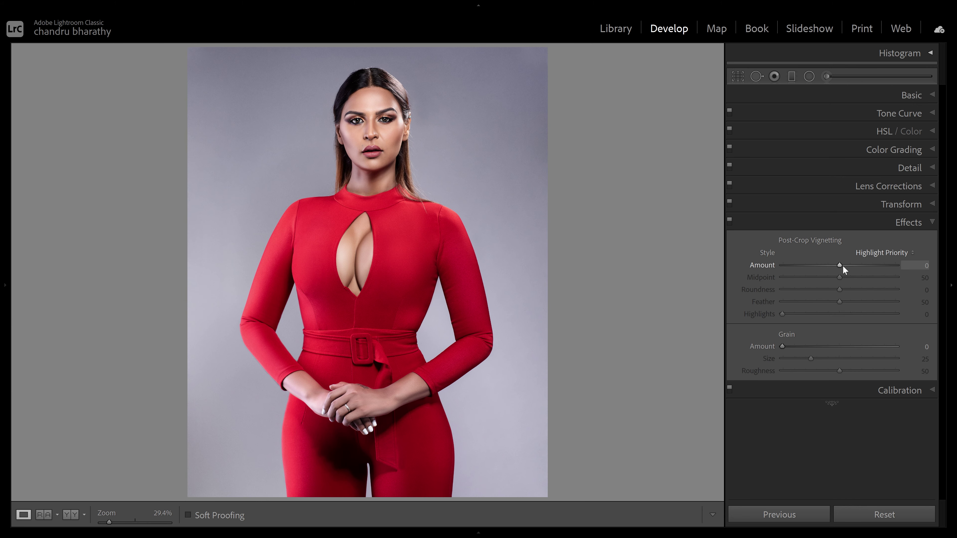
Step: Darken the edges with a post-crop vignette, deepening Amount from -25 to -43
{"action": "left_click_drag", "start_coordinate": [839, 265], "coordinate": [825, 267]}
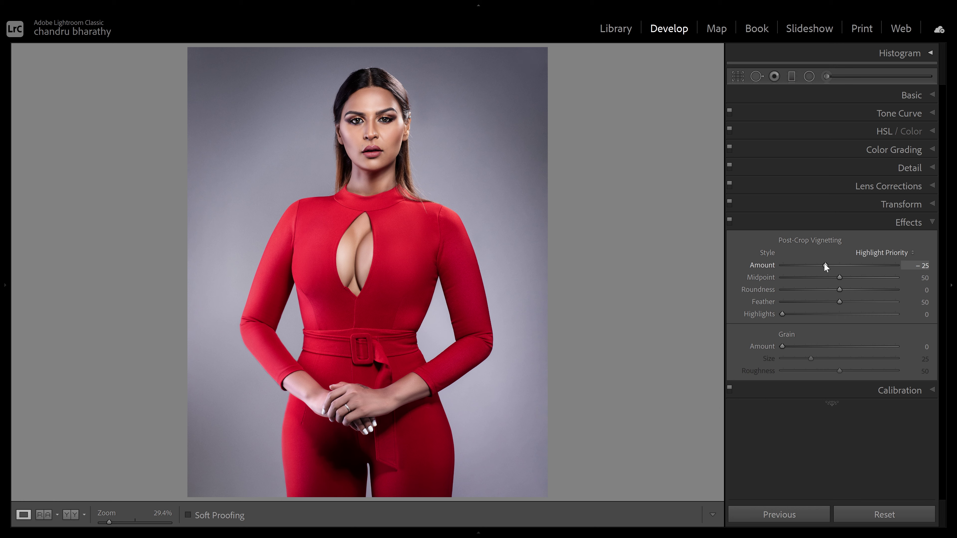
{"action": "left_click_drag", "start_coordinate": [825, 265], "coordinate": [812, 264]}
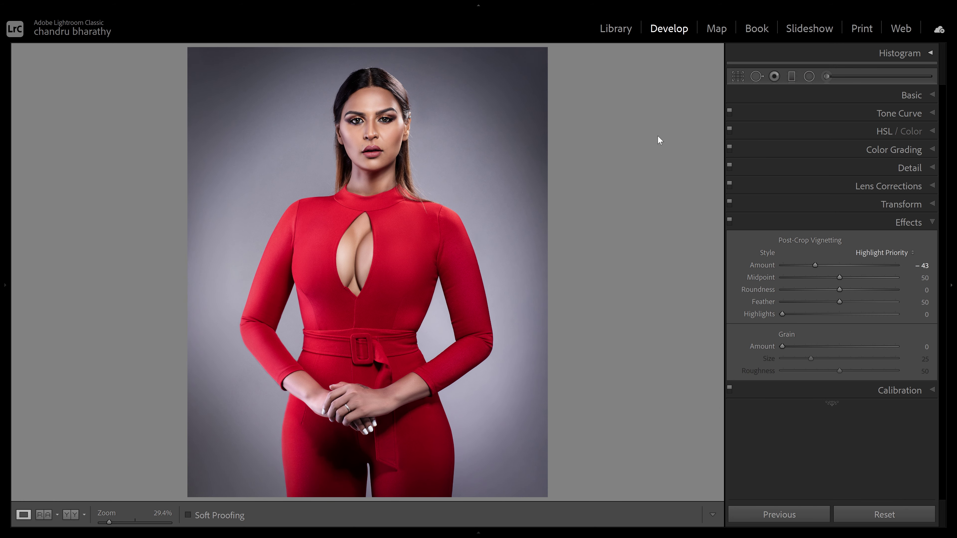
{"action": "left_click", "coordinate": [738, 76]}
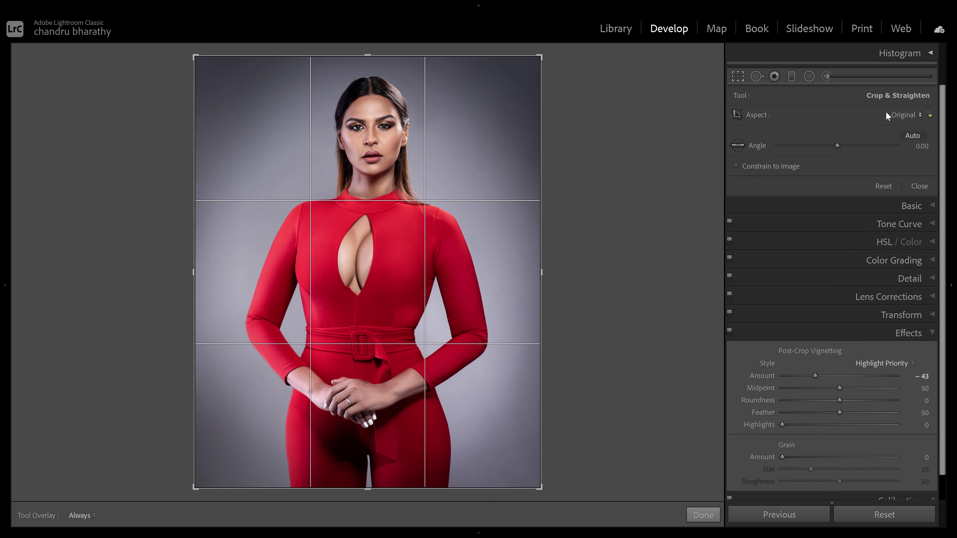
Step: Lock the crop to original proportions and crop tightly around the model's face
{"action": "left_click", "coordinate": [904, 114]}
{"action": "left_click", "coordinate": [825, 134]}
{"action": "left_click_drag", "start_coordinate": [375, 478], "coordinate": [371, 265]}
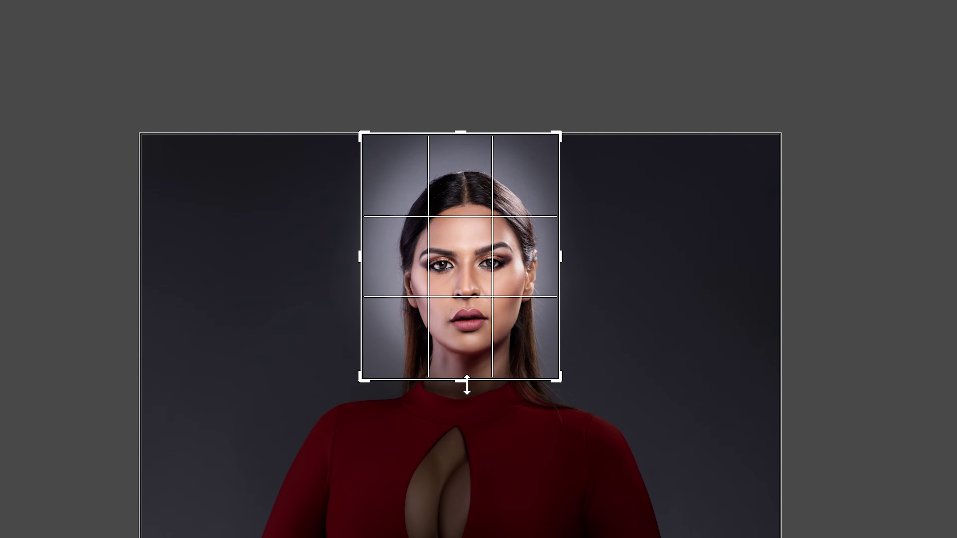
{"action": "left_click_drag", "start_coordinate": [466, 384], "coordinate": [376, 379]}
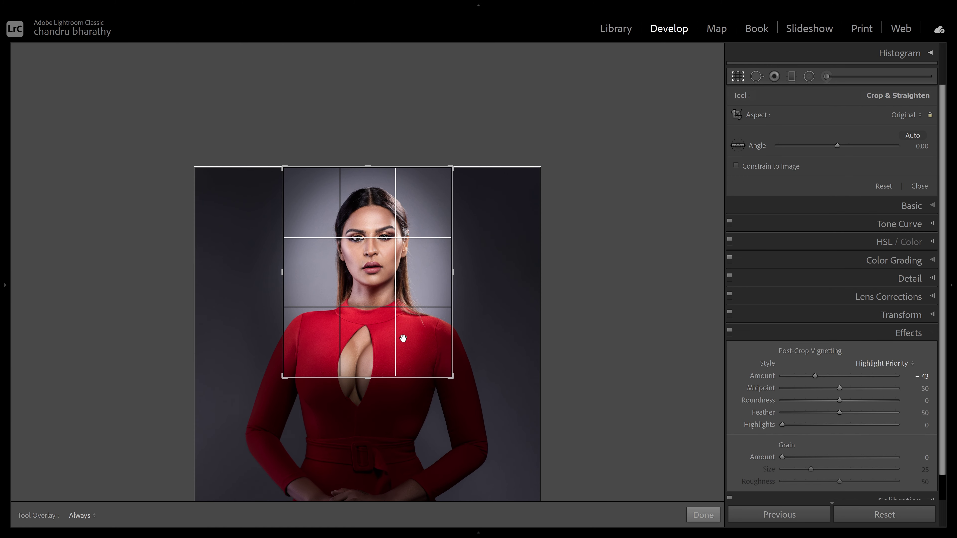
{"action": "left_click_drag", "start_coordinate": [402, 339], "coordinate": [405, 334]}
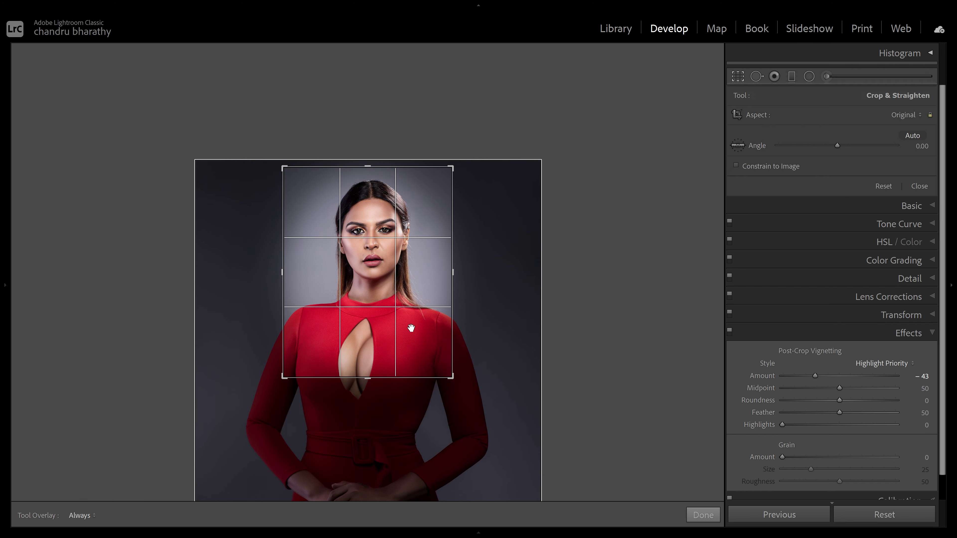
{"action": "key", "text": "Return"}
Step: Loosen the crop down to the waist, review it, and reset the post-crop vignette to 0
{"action": "key", "text": "r"}
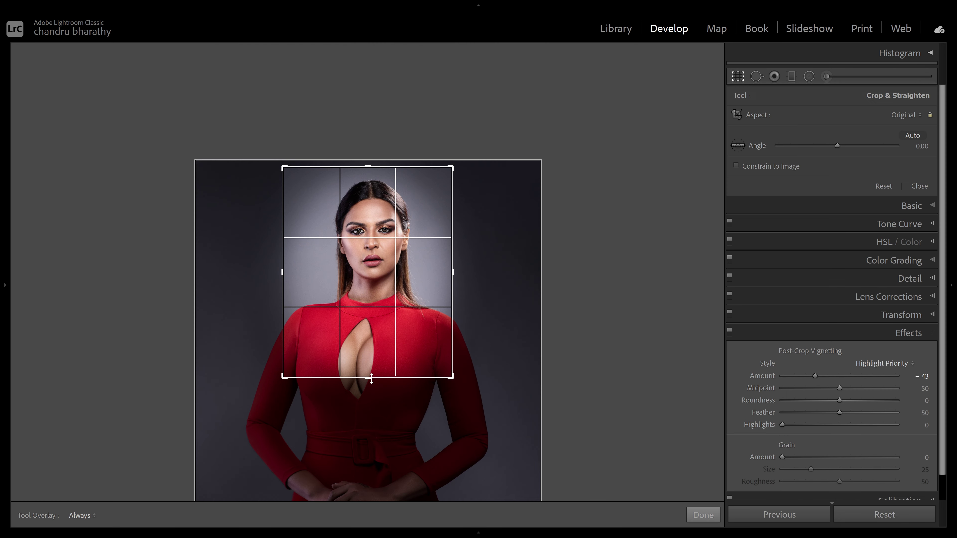
{"action": "left_click_drag", "start_coordinate": [368, 364], "coordinate": [370, 438]}
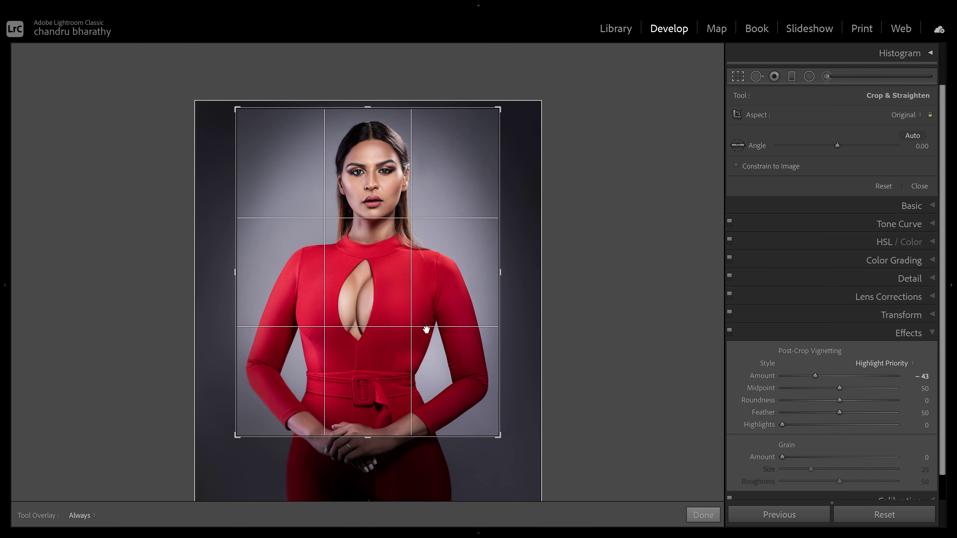
{"action": "key", "text": "Return"}
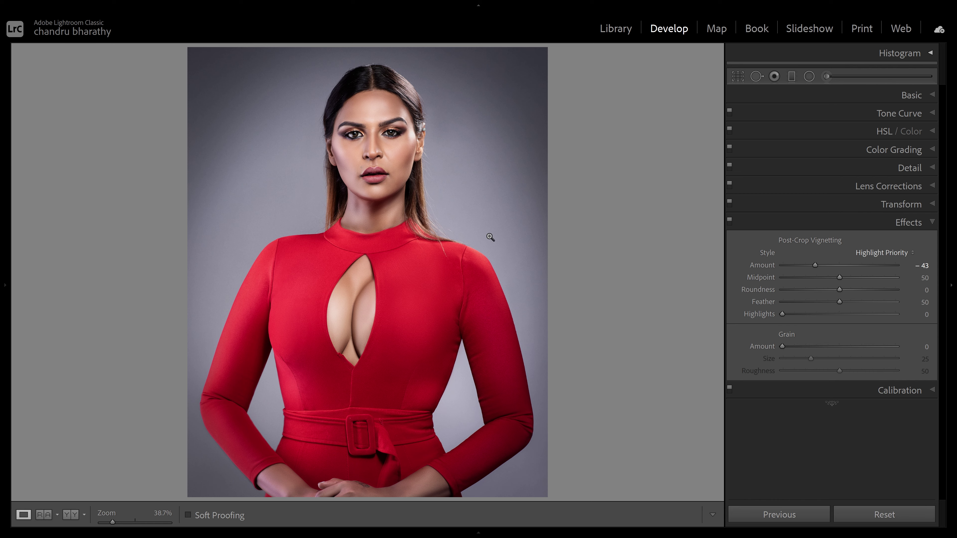
{"action": "key", "text": "r"}
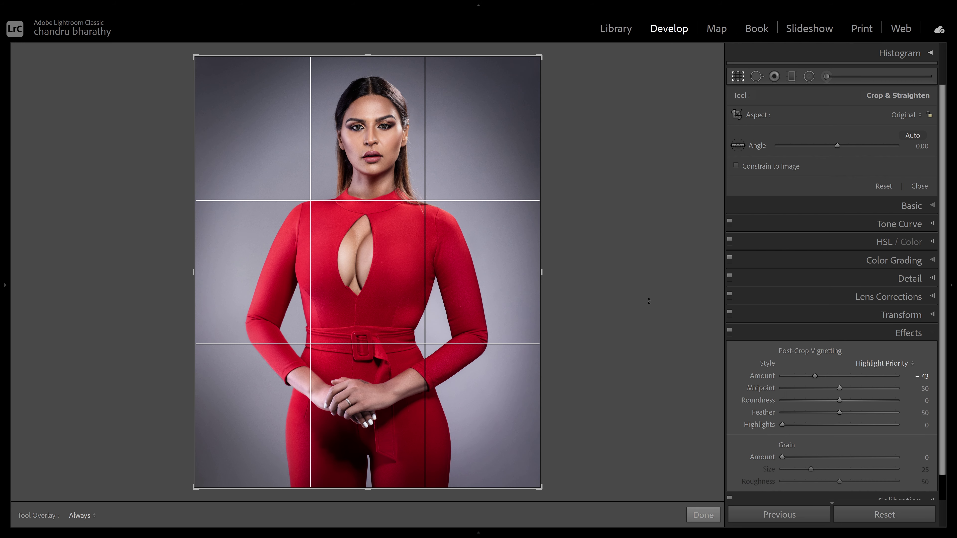
{"action": "key", "text": "r"}
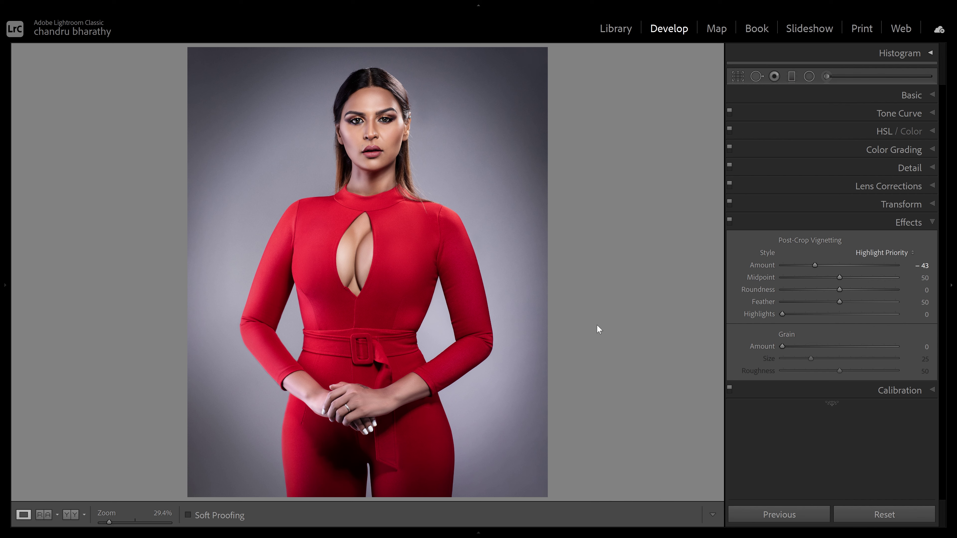
{"action": "key", "text": "alt"}
{"action": "left_click", "coordinate": [789, 241]}
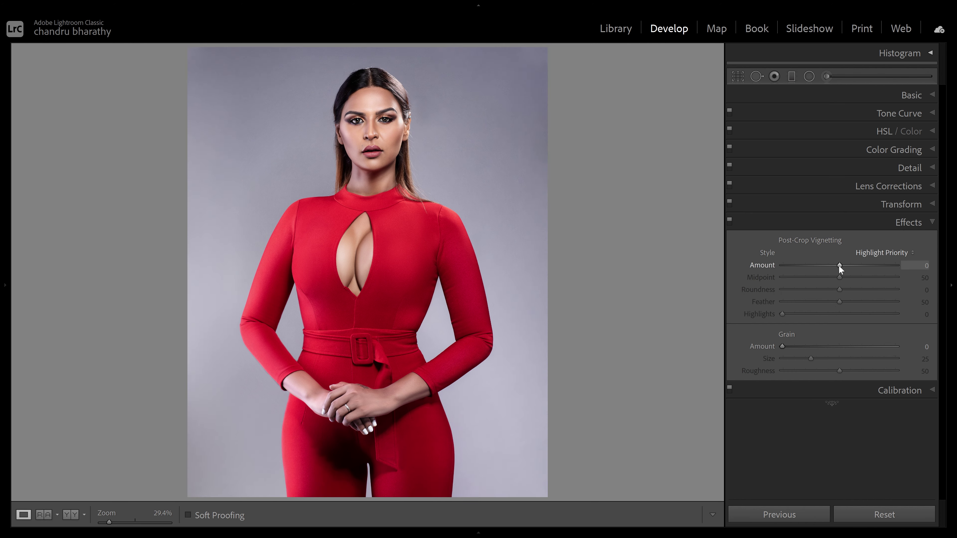
Step: Experiment with vignette Amount, Midpoint and Feather, trying a white vignette
{"action": "left_click_drag", "start_coordinate": [839, 267], "coordinate": [772, 269]}
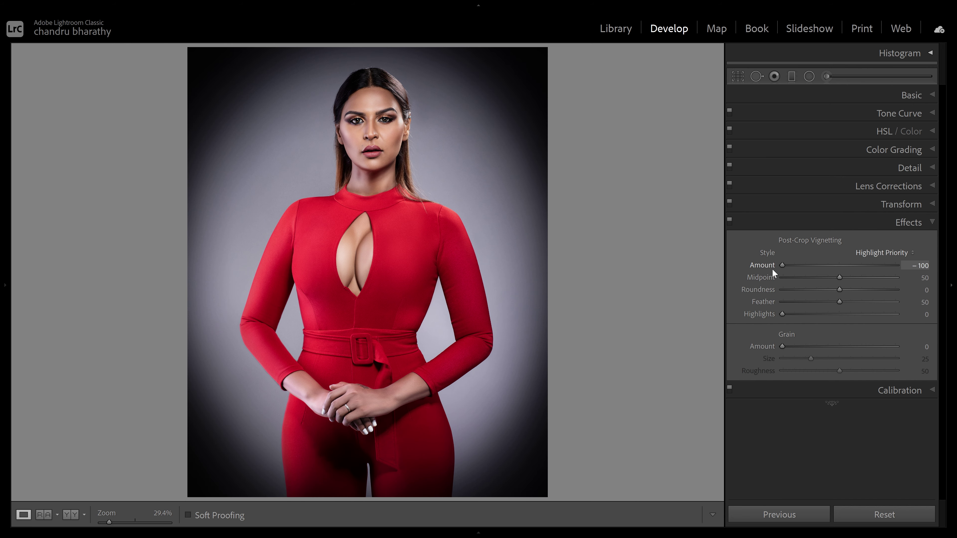
{"action": "left_click_drag", "start_coordinate": [773, 269], "coordinate": [899, 272]}
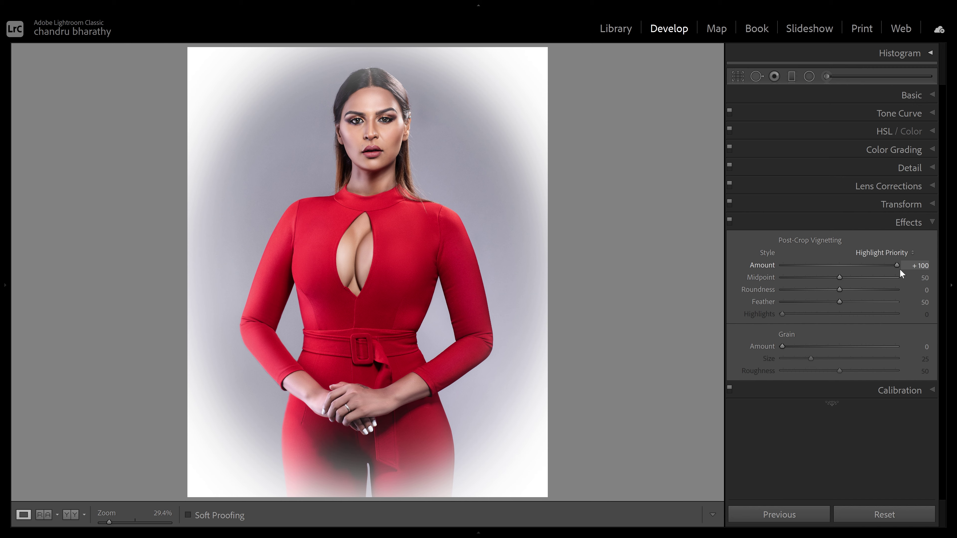
{"action": "left_click_drag", "start_coordinate": [839, 277], "coordinate": [777, 283]}
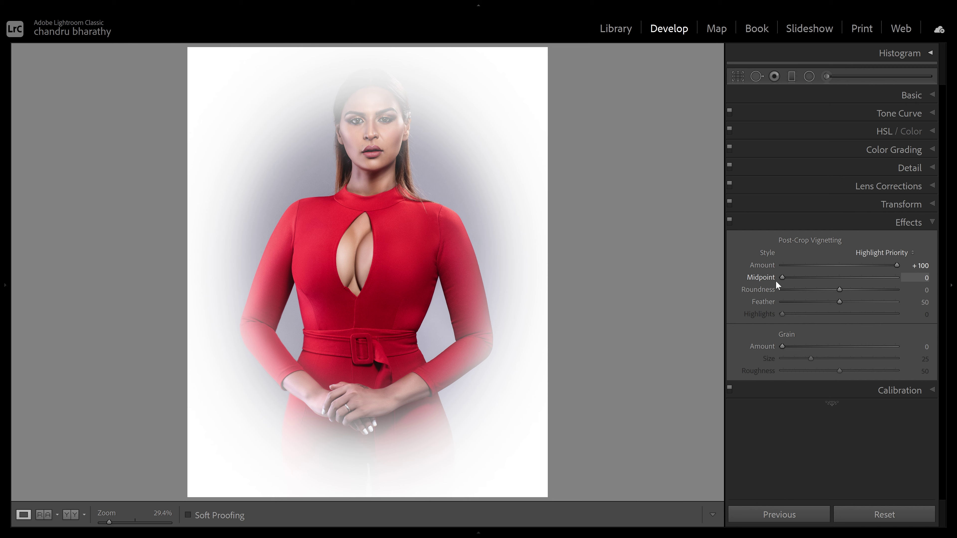
{"action": "mouse_move", "coordinate": [777, 280]}
{"action": "left_mouse_down"}
{"action": "mouse_move", "coordinate": [838, 278]}
{"action": "mouse_move", "coordinate": [784, 277]}
{"action": "left_mouse_up"}
{"action": "left_click_drag", "start_coordinate": [840, 302], "coordinate": [905, 289]}
{"action": "key", "text": "ctrl+z"}
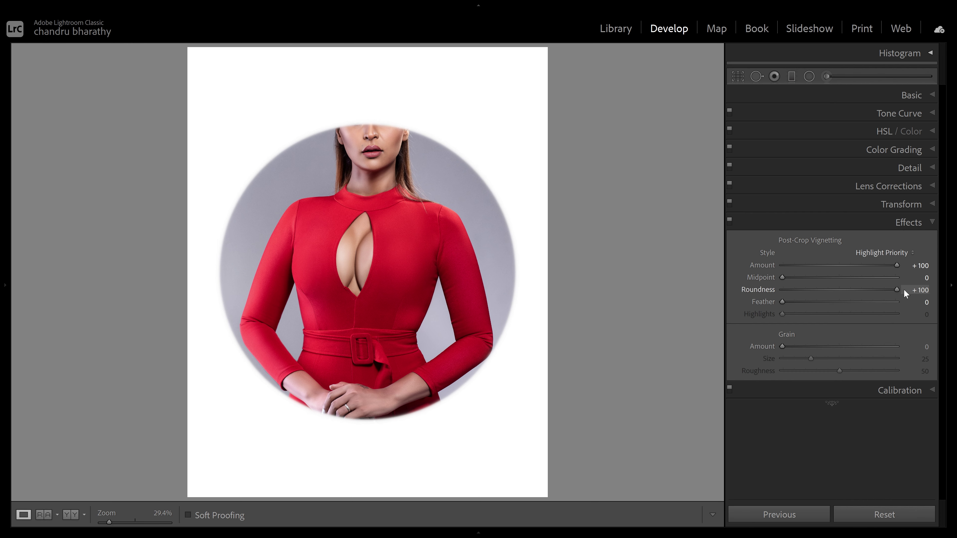
Step: Make it a hard-edged black rounded rectangle: Amount -46, Roundness -80, Feather 0
{"action": "left_click_drag", "start_coordinate": [903, 290], "coordinate": [782, 304]}
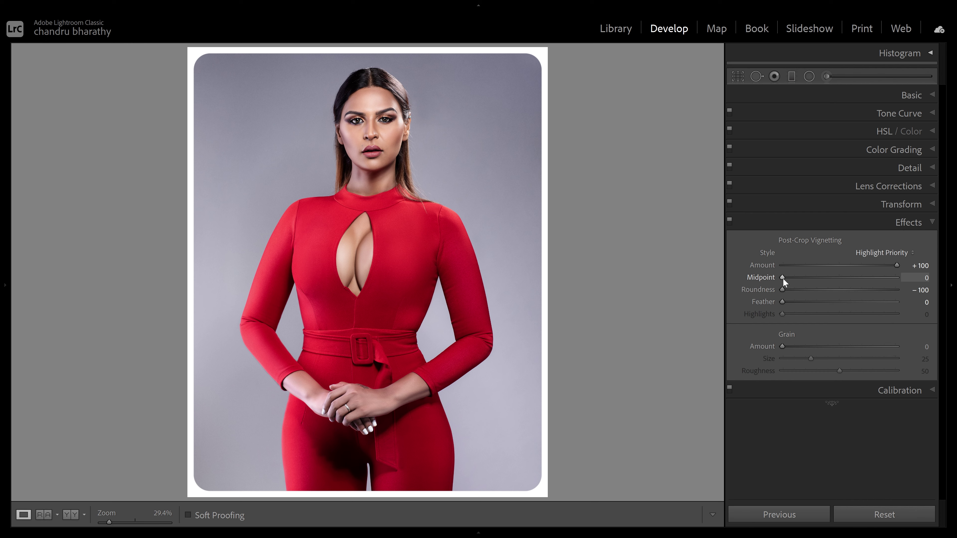
{"action": "left_click_drag", "start_coordinate": [783, 278], "coordinate": [786, 300]}
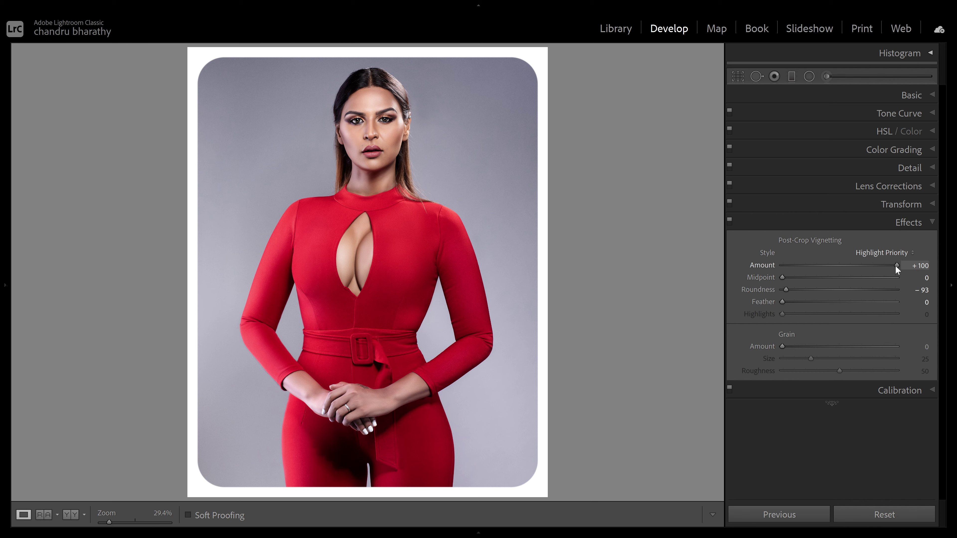
{"action": "left_click_drag", "start_coordinate": [892, 265], "coordinate": [795, 294]}
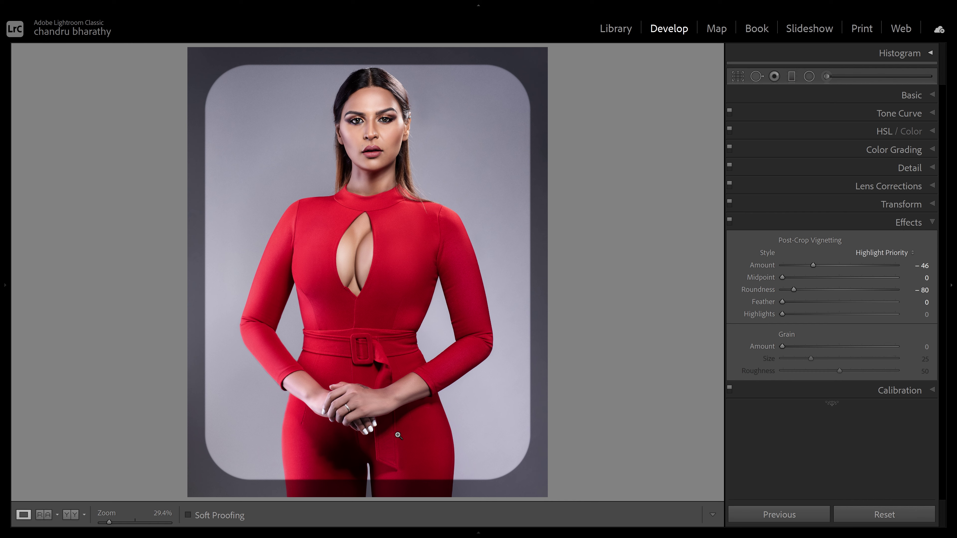
Step: Reset the vignette, then set Amount -13, Roundness -31 and Feather 66 for a soft edge
{"action": "double_click", "coordinate": [796, 243]}
{"action": "key", "text": "alt"}
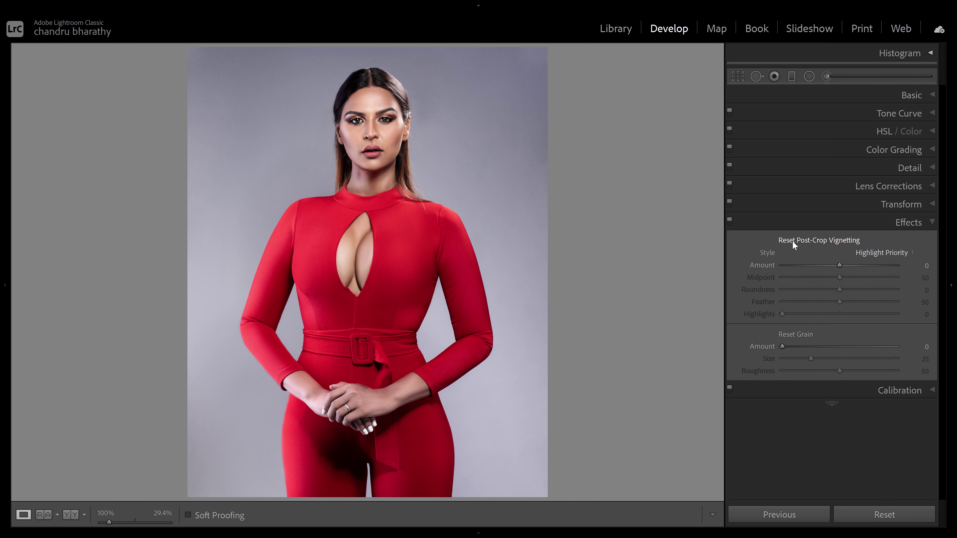
{"action": "left_click_drag", "start_coordinate": [839, 265], "coordinate": [829, 267]}
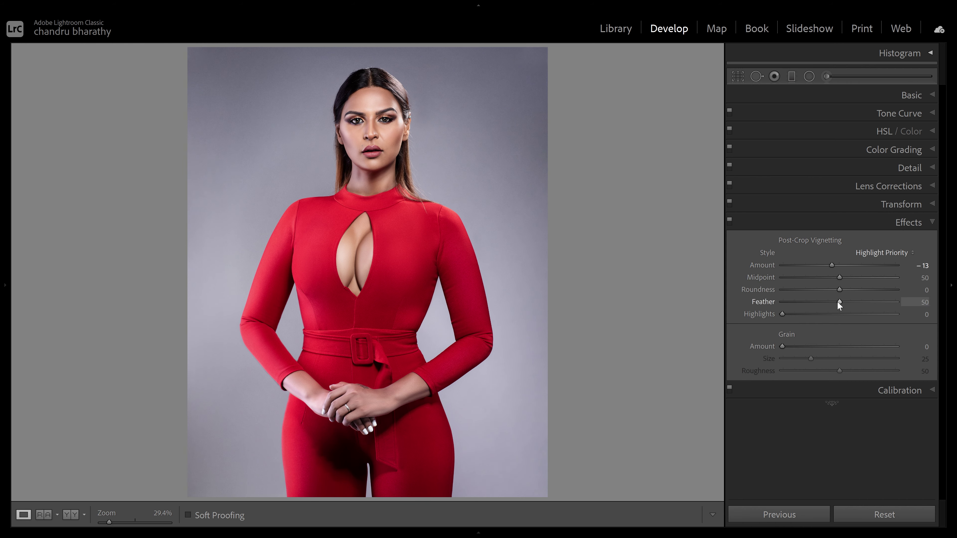
{"action": "left_click_drag", "start_coordinate": [837, 301], "coordinate": [759, 306]}
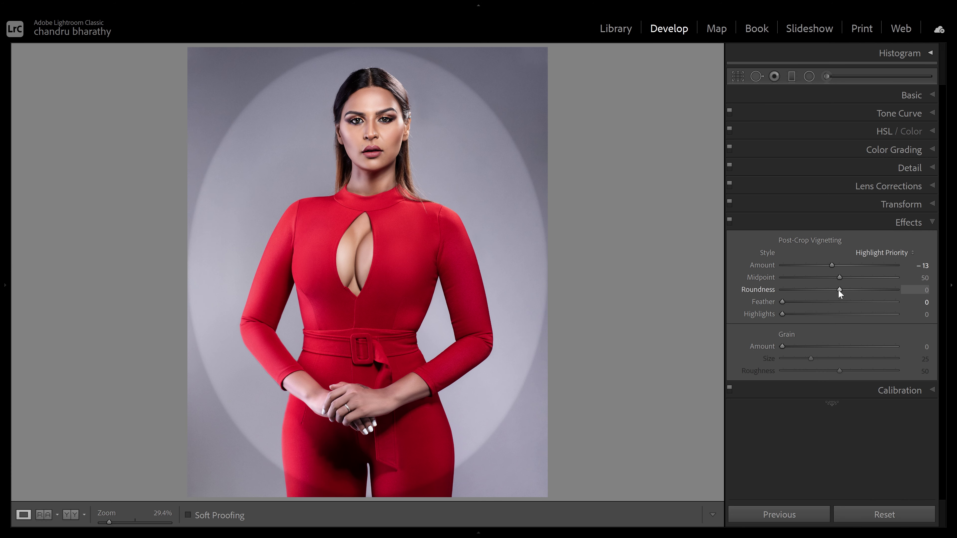
{"action": "left_click_drag", "start_coordinate": [837, 288], "coordinate": [824, 291]}
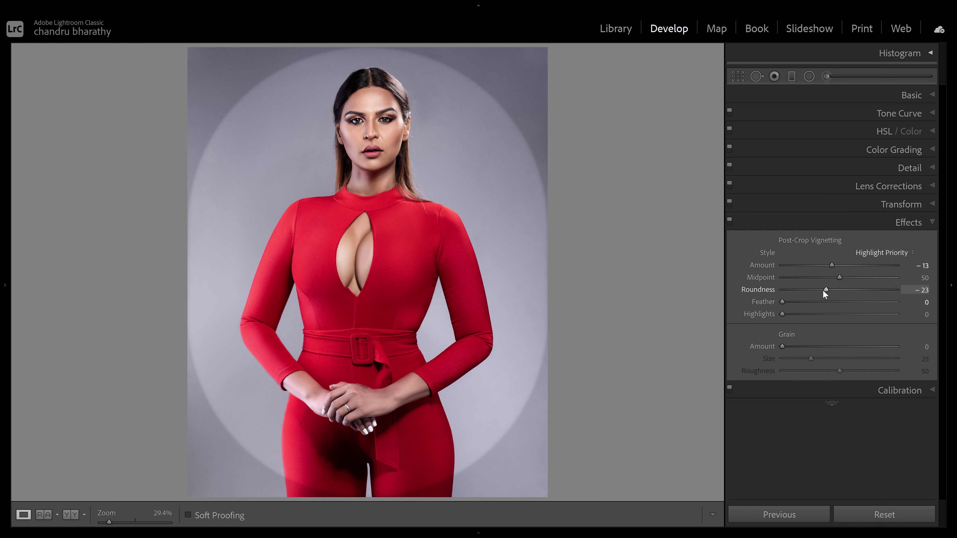
{"action": "left_click_drag", "start_coordinate": [824, 289], "coordinate": [820, 293]}
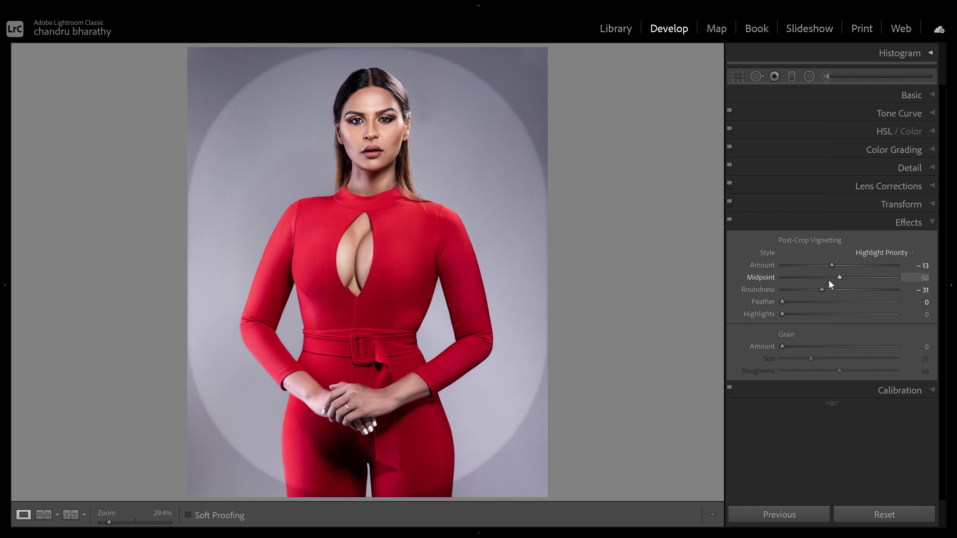
{"action": "left_click_drag", "start_coordinate": [783, 302], "coordinate": [858, 316]}
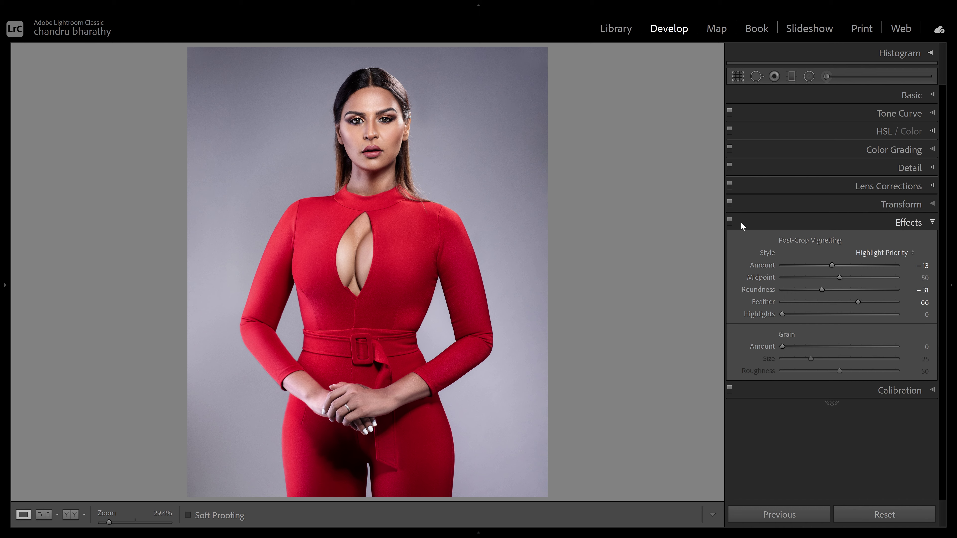
{"action": "left_click", "coordinate": [729, 223]}
Step: Inspect the face at 100% and set the vignette to Amount -28, Midpoint 8, Roundness +1, Feather 60
{"action": "left_click", "coordinate": [729, 222]}
{"action": "left_click_drag", "start_coordinate": [341, 81], "coordinate": [400, 224]}
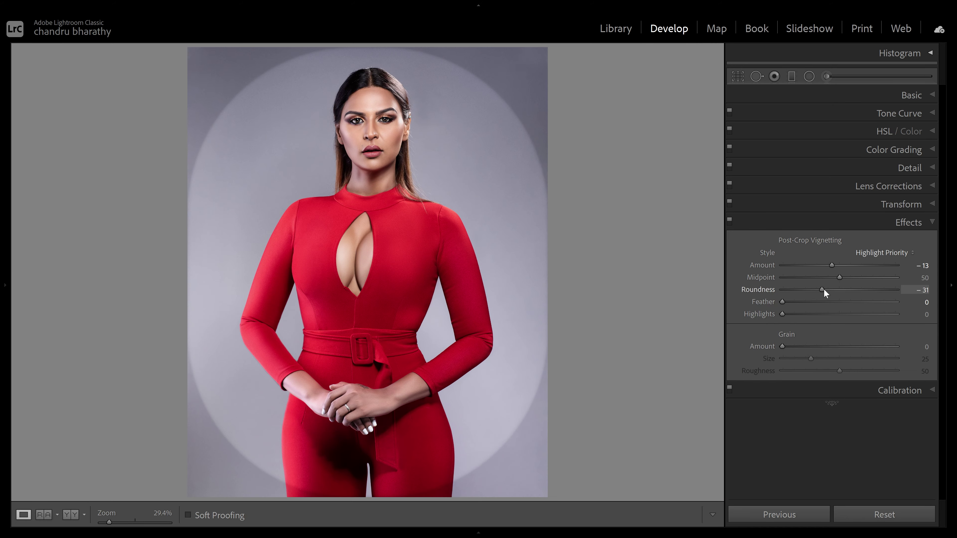
{"action": "left_click_drag", "start_coordinate": [824, 289], "coordinate": [853, 312]}
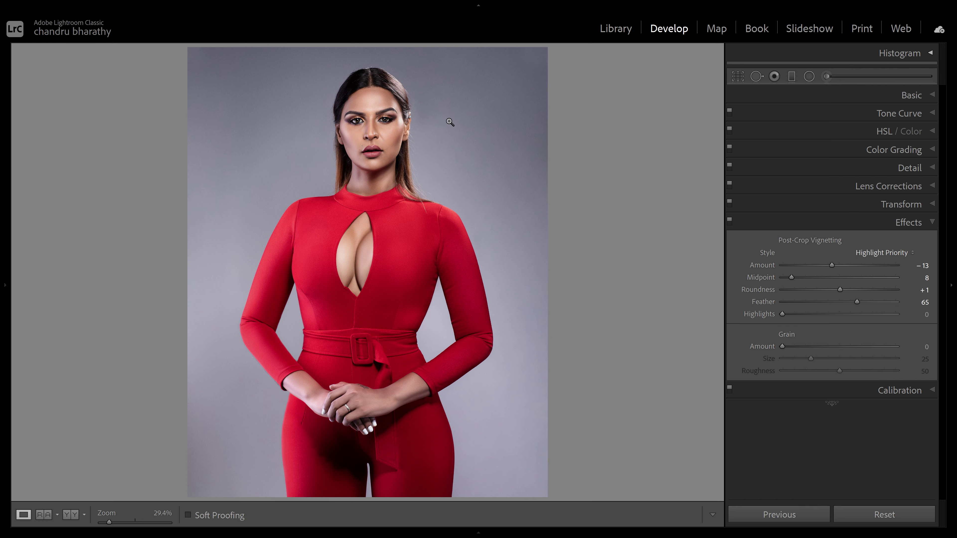
{"action": "left_click", "coordinate": [430, 130]}
{"action": "left_click_drag", "start_coordinate": [472, 111], "coordinate": [457, 156]}
{"action": "left_click_drag", "start_coordinate": [832, 266], "coordinate": [823, 269]}
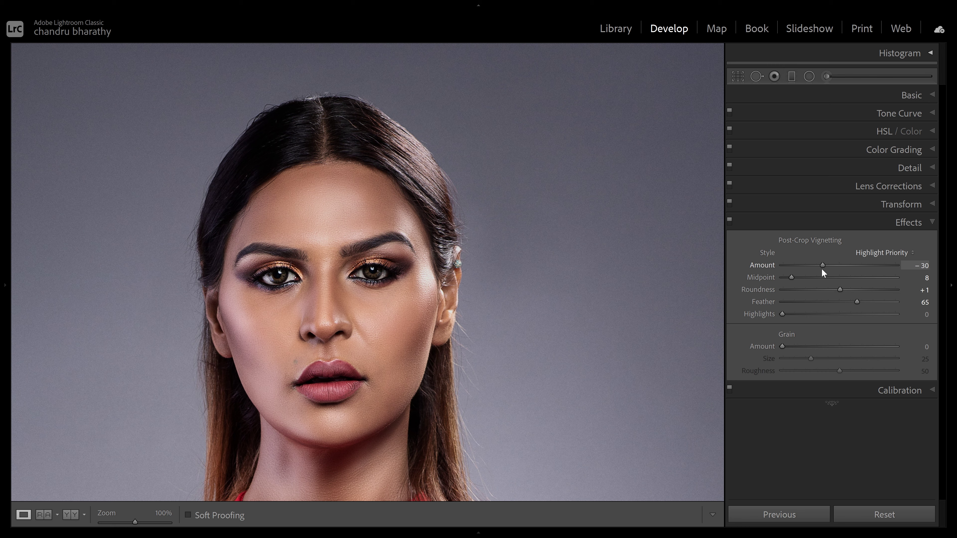
{"action": "left_click", "coordinate": [549, 287]}
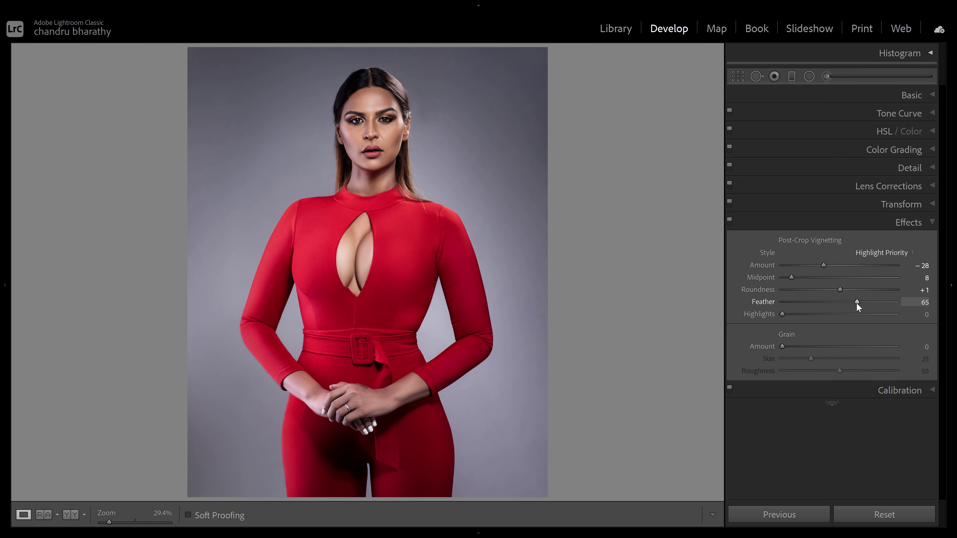
{"action": "left_click_drag", "start_coordinate": [856, 303], "coordinate": [787, 303]}
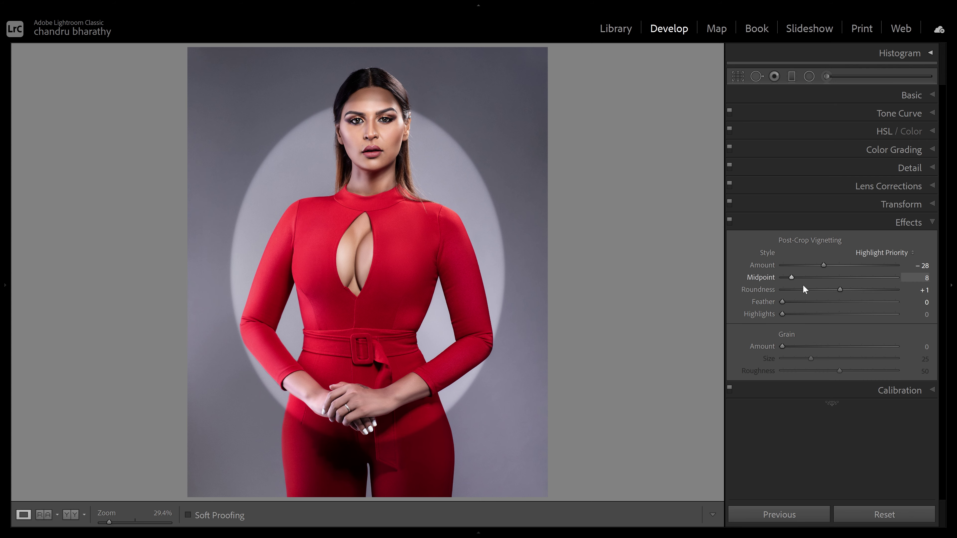
{"action": "left_click_drag", "start_coordinate": [828, 303], "coordinate": [851, 302]}
{"action": "left_click", "coordinate": [412, 145]}
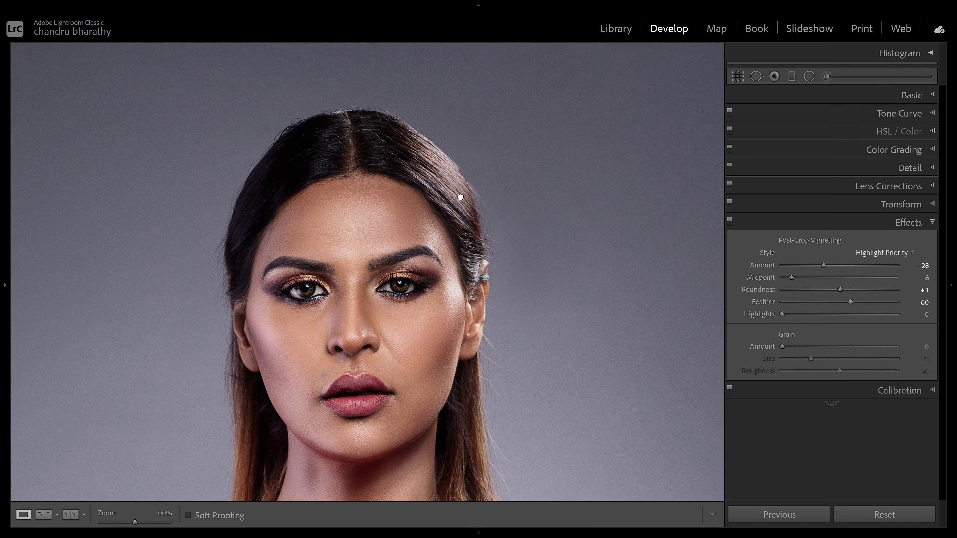
Step: Switch the vignette style to Paint Overlay and inspect the face up close
{"action": "left_click", "coordinate": [884, 255]}
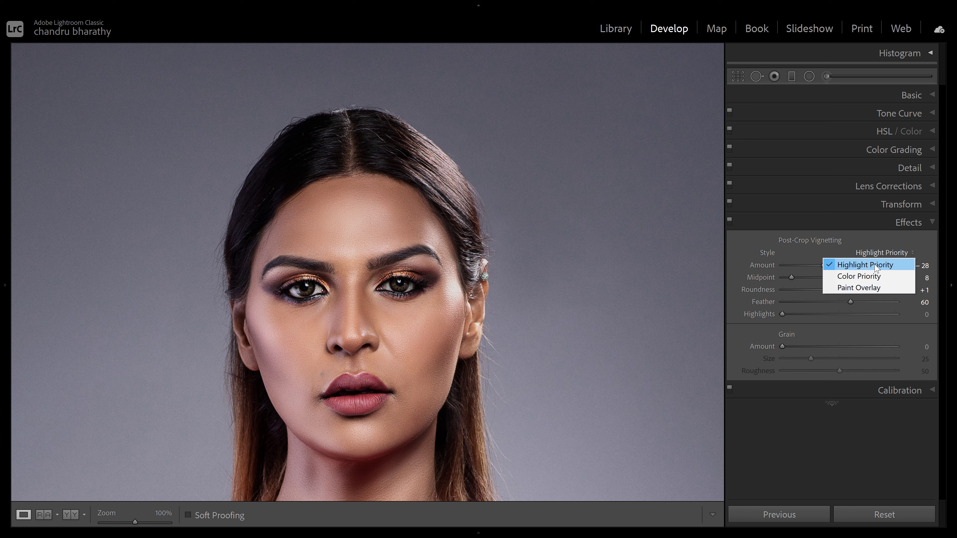
{"action": "left_click", "coordinate": [859, 288]}
{"action": "left_click_drag", "start_coordinate": [452, 312], "coordinate": [447, 280]}
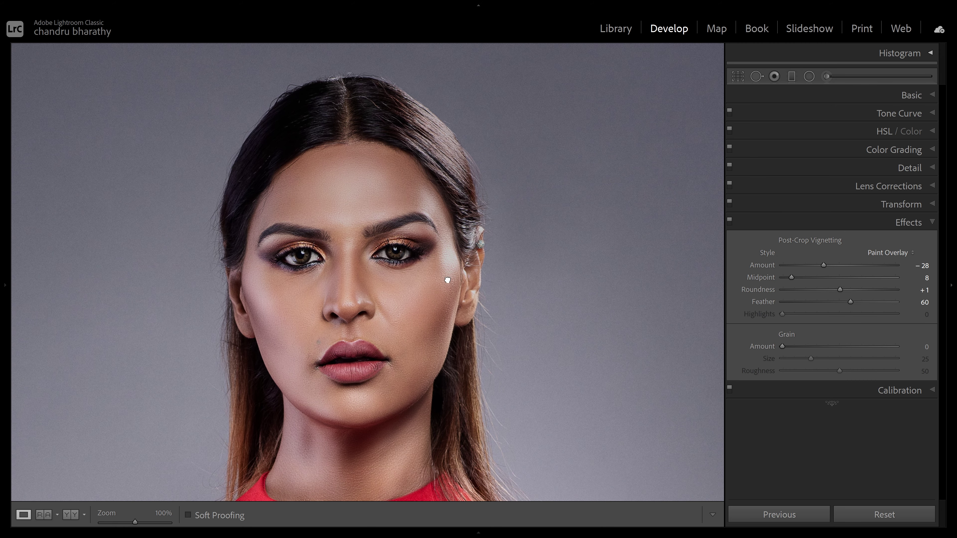
{"action": "left_click", "coordinate": [414, 150]}
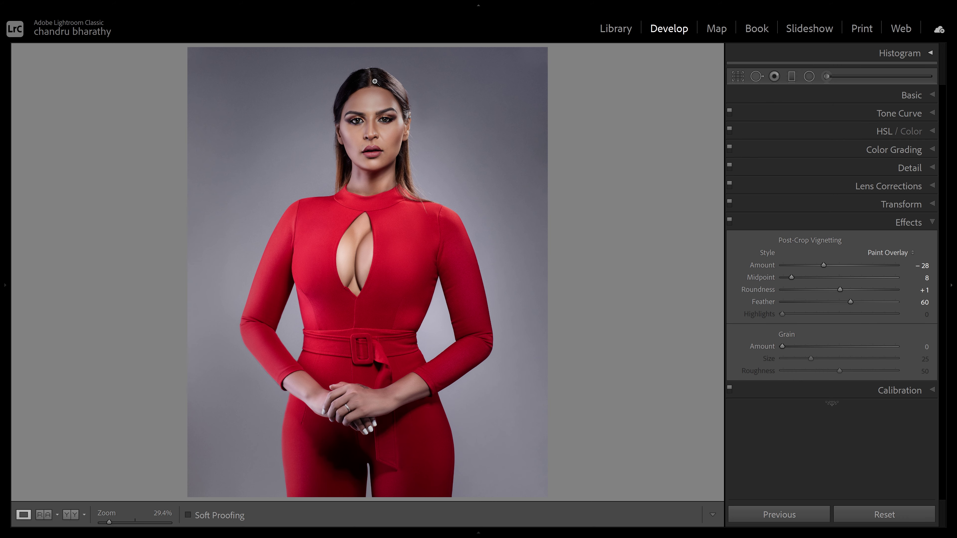
{"action": "left_click", "coordinate": [376, 79]}
{"action": "left_click_drag", "start_coordinate": [401, 124], "coordinate": [406, 150]}
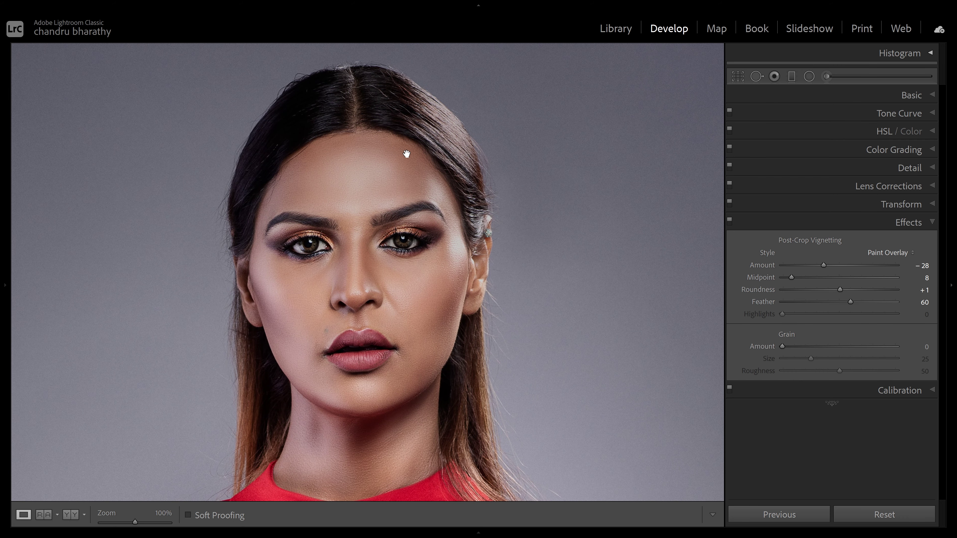
{"action": "key", "text": "ctrl+minus"}
{"action": "left_click_drag", "start_coordinate": [454, 209], "coordinate": [407, 127]}
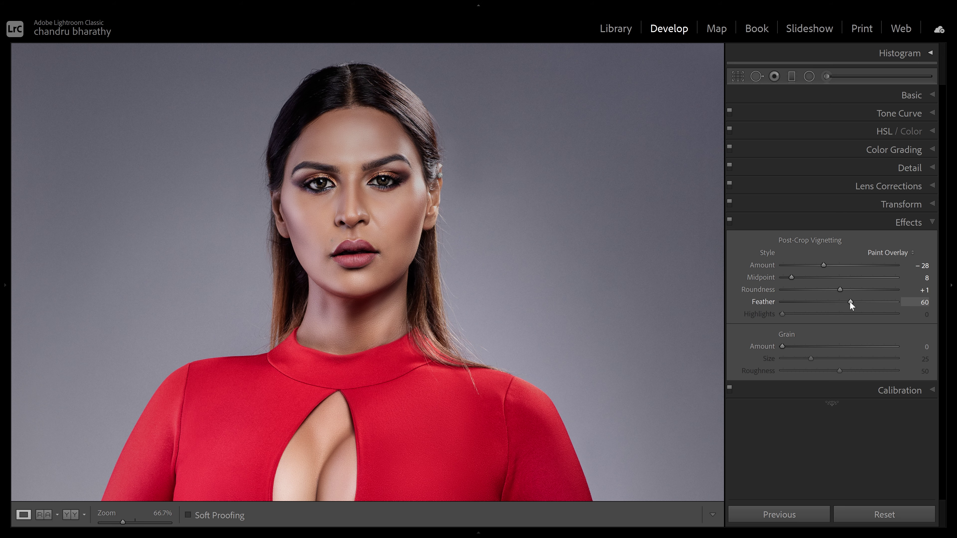
{"action": "left_click", "coordinate": [874, 252]}
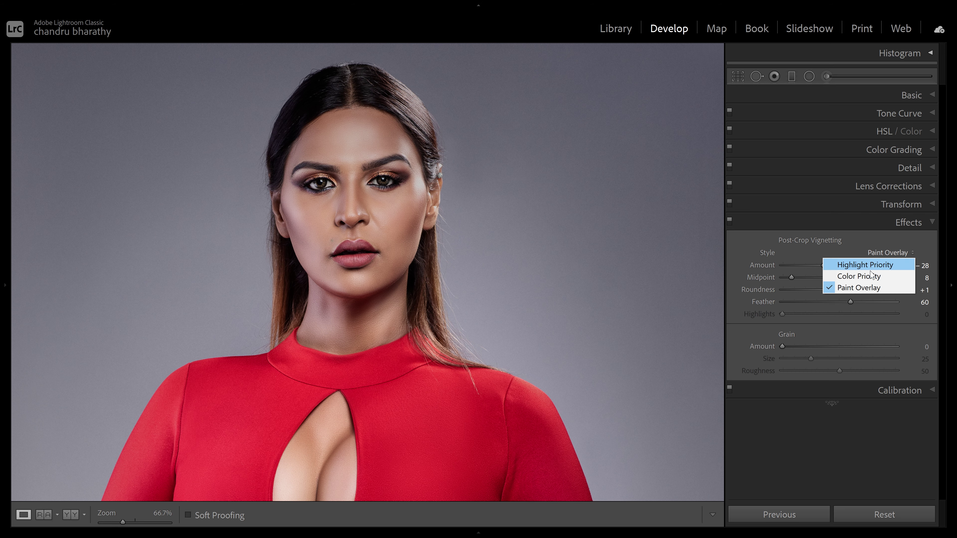
{"action": "left_click", "coordinate": [403, 143]}
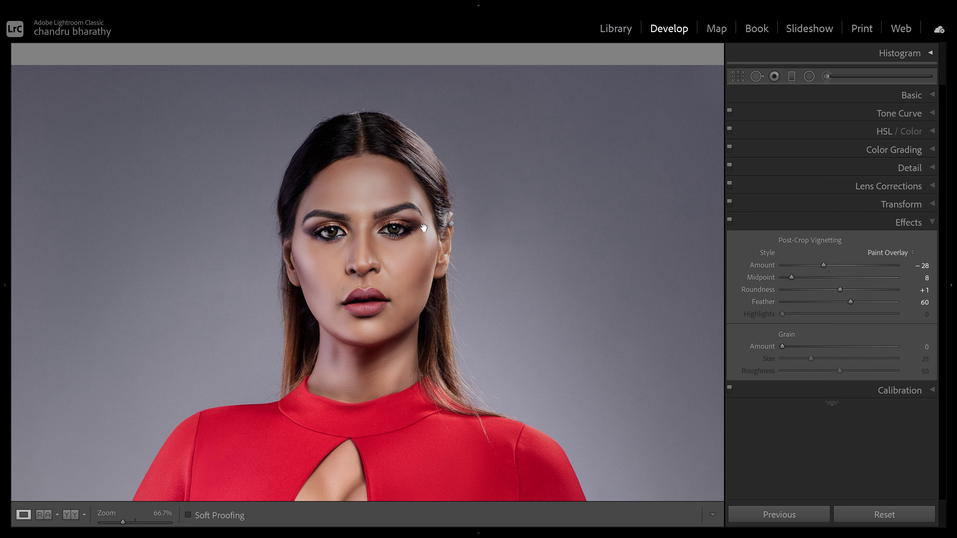
Step: Compare the Highlight Priority and Color Priority vignette styles, ending on Color Priority
{"action": "left_click", "coordinate": [426, 215]}
{"action": "left_click_drag", "start_coordinate": [425, 201], "coordinate": [503, 217]}
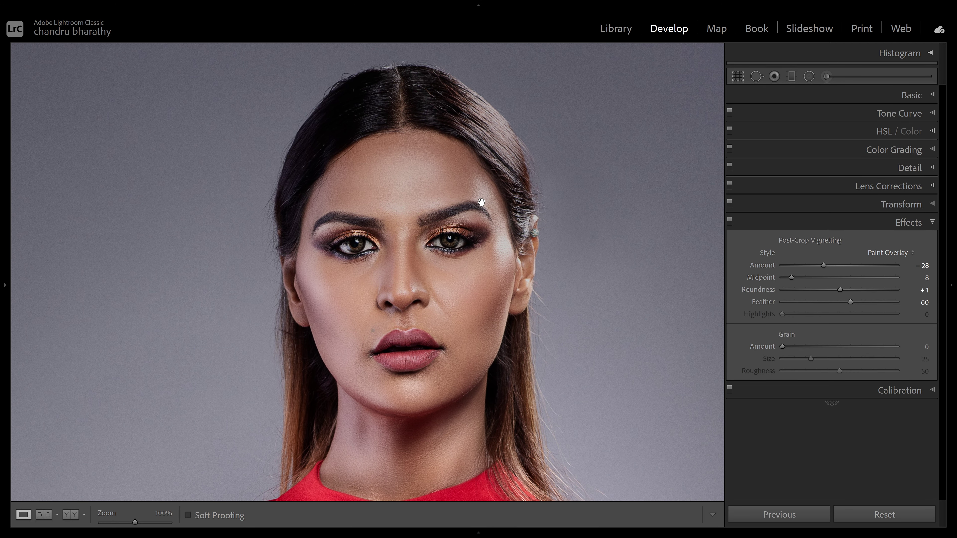
{"action": "left_click", "coordinate": [889, 252]}
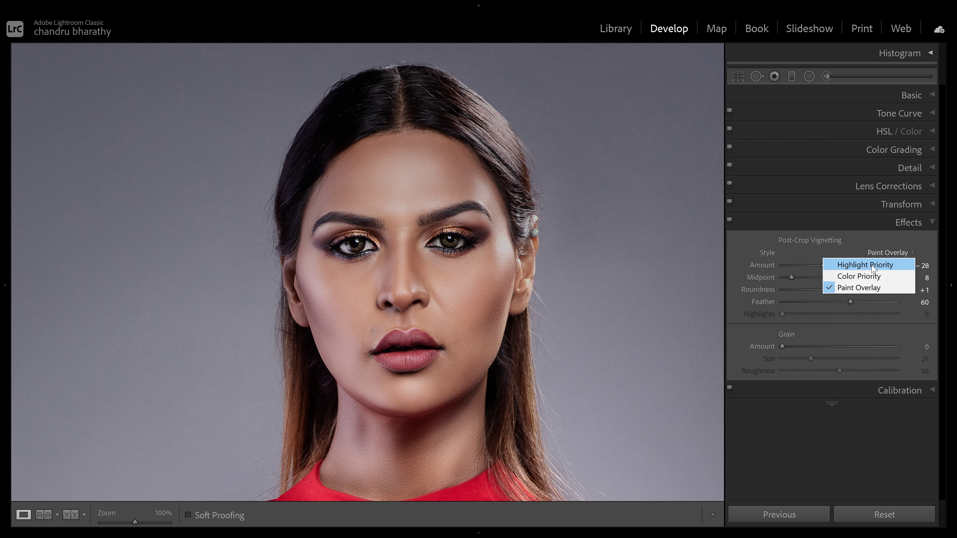
{"action": "left_click", "coordinate": [873, 265]}
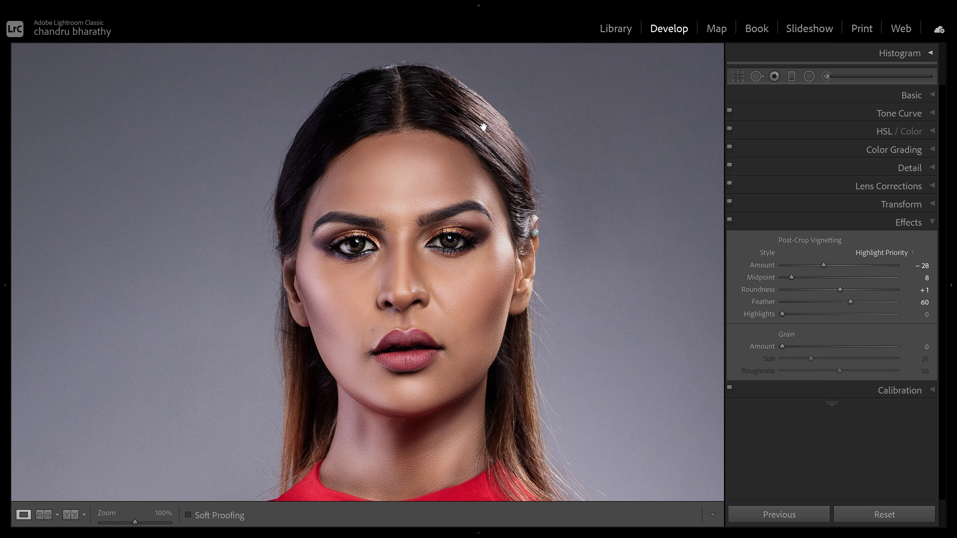
{"action": "left_click", "coordinate": [486, 154]}
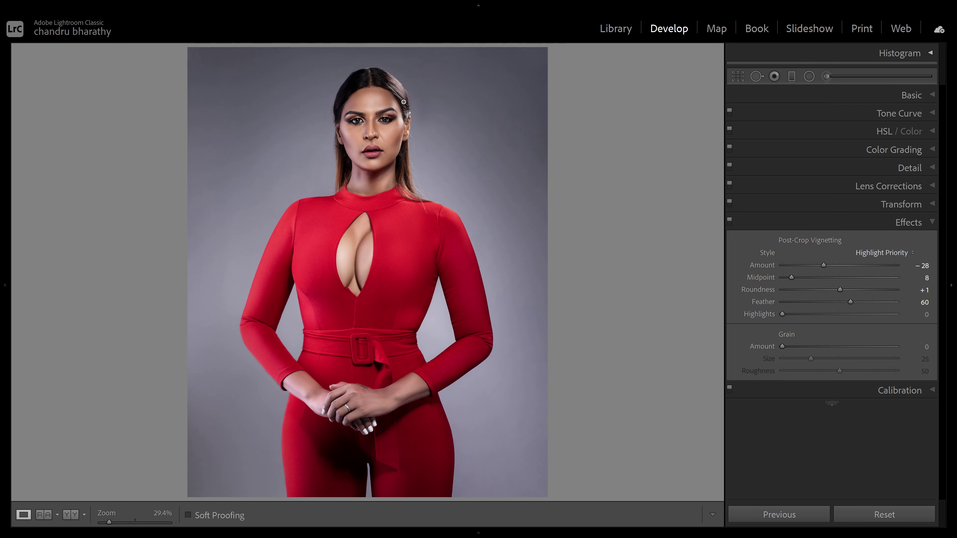
{"action": "left_click", "coordinate": [390, 81]}
{"action": "left_click", "coordinate": [869, 254]}
{"action": "left_click", "coordinate": [859, 276]}
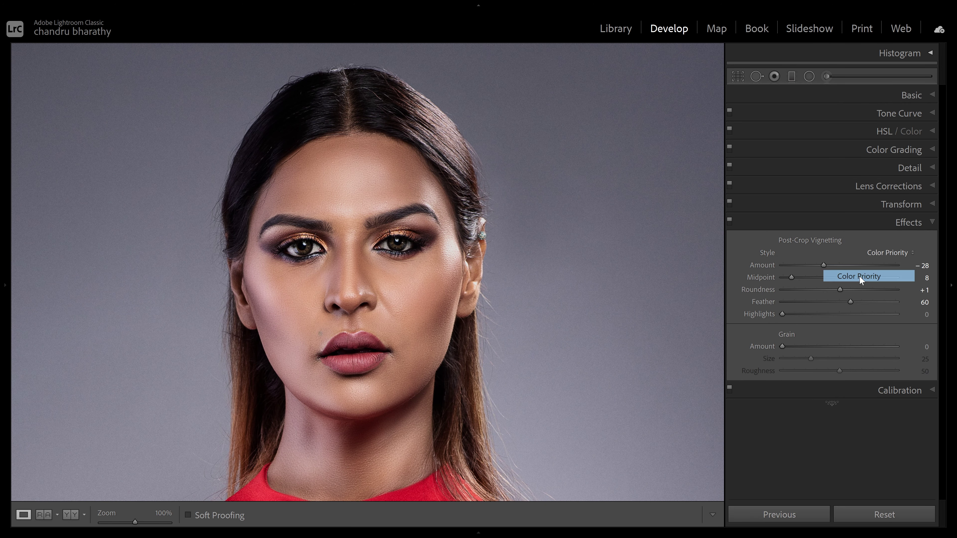
{"action": "left_click", "coordinate": [871, 252]}
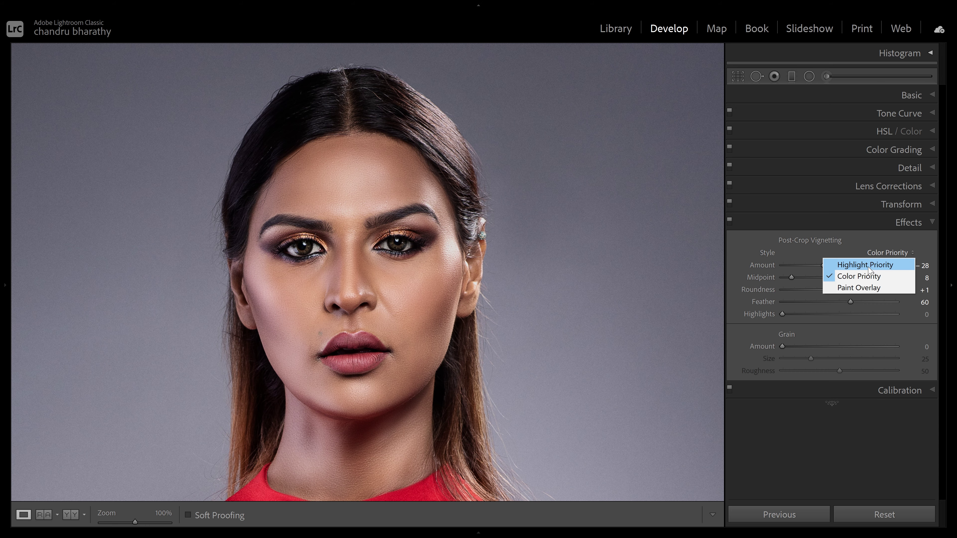
{"action": "left_click", "coordinate": [867, 265]}
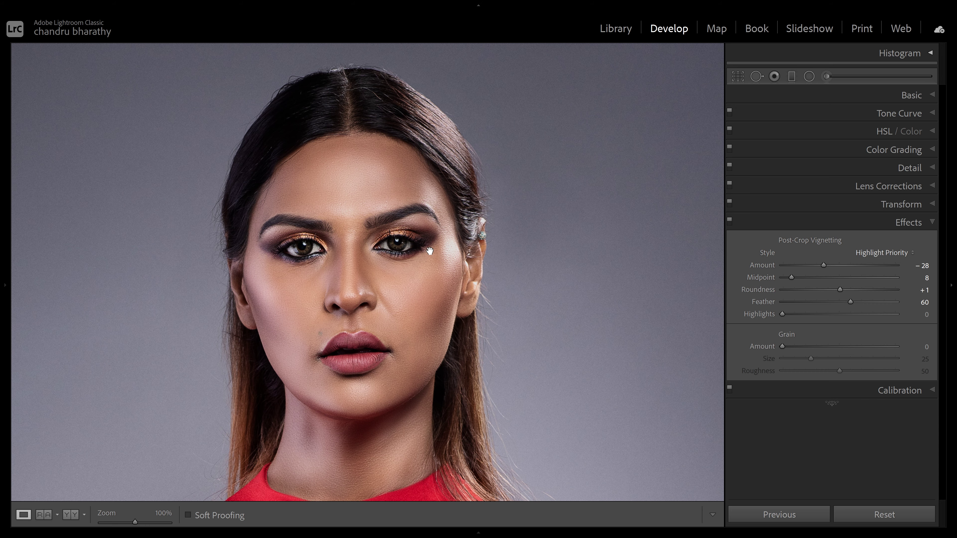
{"action": "left_click", "coordinate": [425, 271]}
{"action": "left_click", "coordinate": [866, 252]}
{"action": "left_click", "coordinate": [860, 277]}
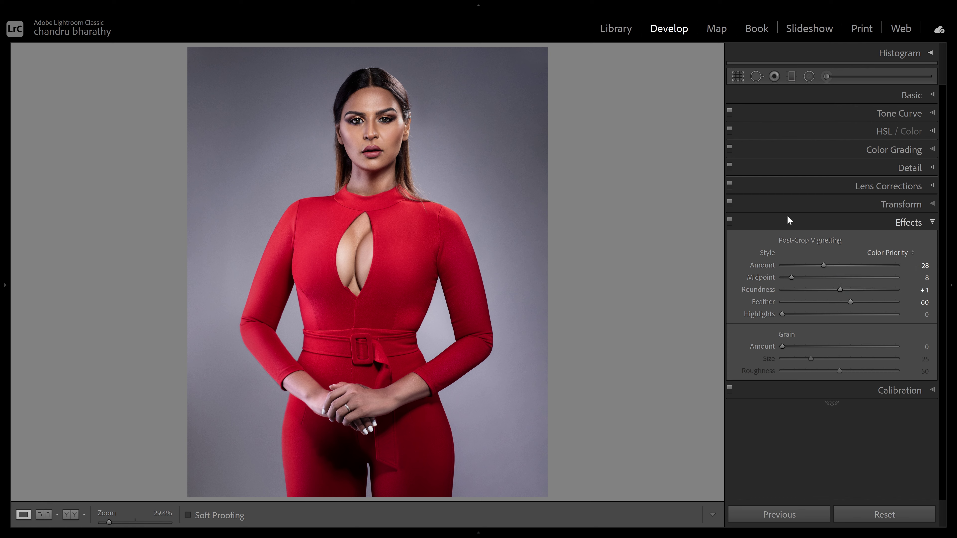
Step: Give the rickshaw photo a Paint Overlay vignette at Amount -78, Midpoint 40
{"action": "left_click", "coordinate": [882, 259]}
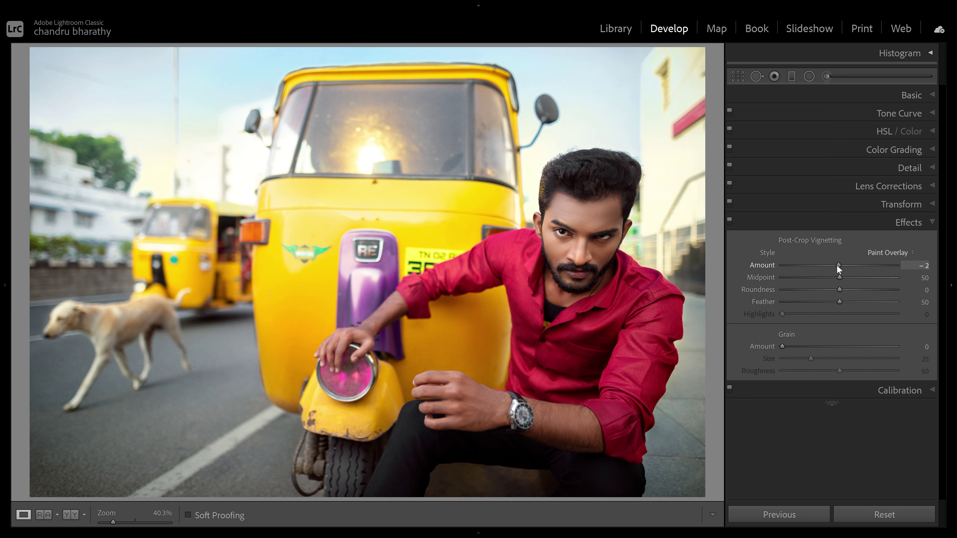
{"action": "left_click_drag", "start_coordinate": [837, 266], "coordinate": [795, 266]}
{"action": "left_click_drag", "start_coordinate": [839, 277], "coordinate": [824, 280]}
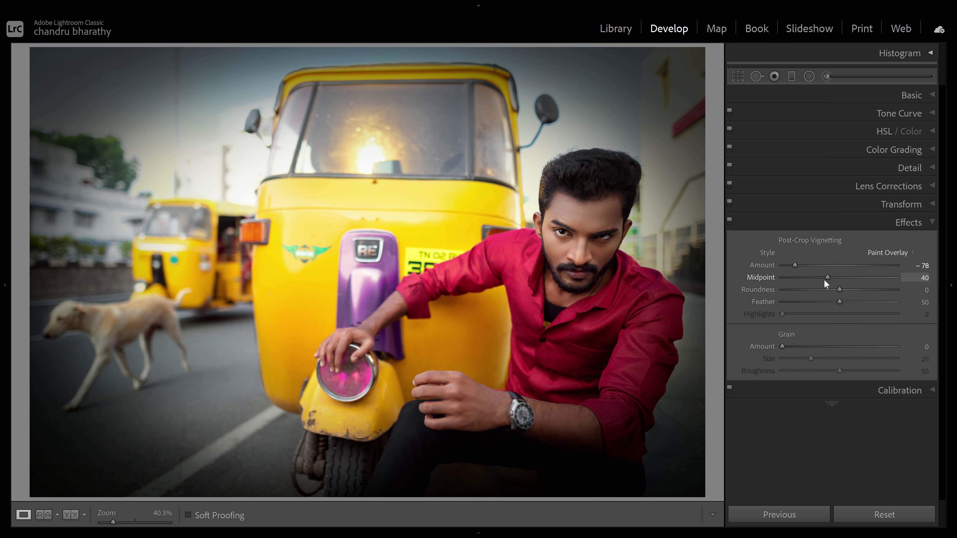
Step: Apply a dark post-crop vignette at Amount -78, Midpoint 40, Feather 67 on the rickshaw photo
{"action": "left_click_drag", "start_coordinate": [840, 301], "coordinate": [748, 306]}
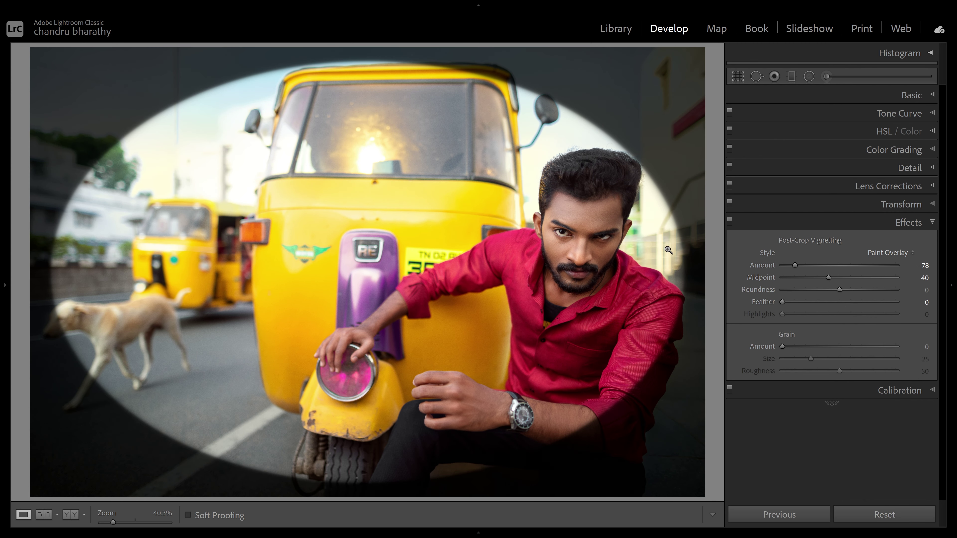
{"action": "left_click", "coordinate": [843, 302]}
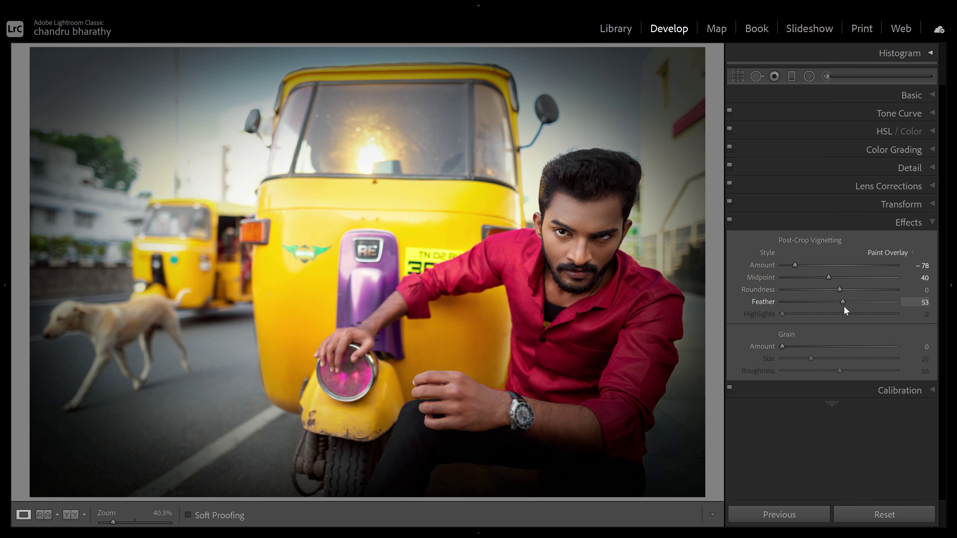
{"action": "left_click_drag", "start_coordinate": [847, 306], "coordinate": [856, 310]}
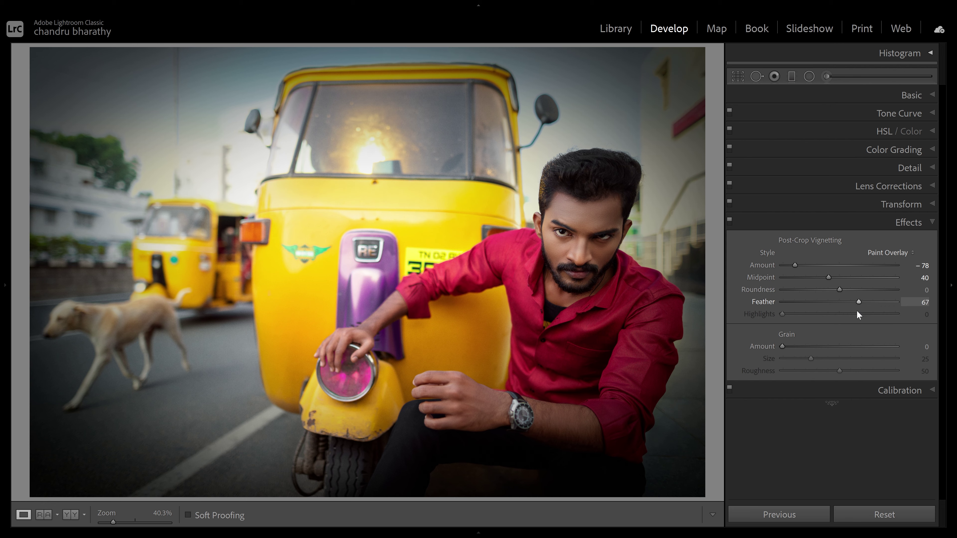
Step: Switch the vignette style to Highlight Priority at Amount -57, then advance to the bride portrait
{"action": "left_click", "coordinate": [886, 252]}
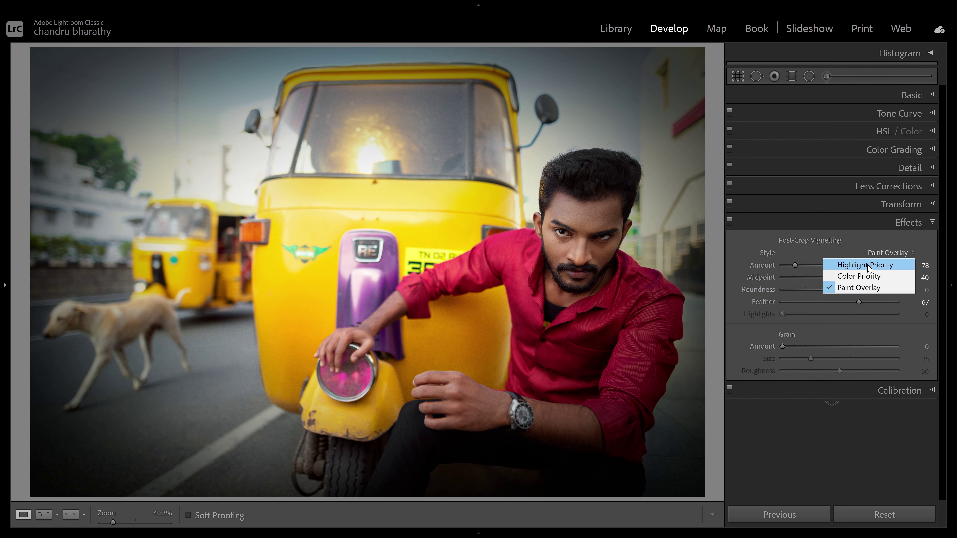
{"action": "left_click", "coordinate": [866, 266]}
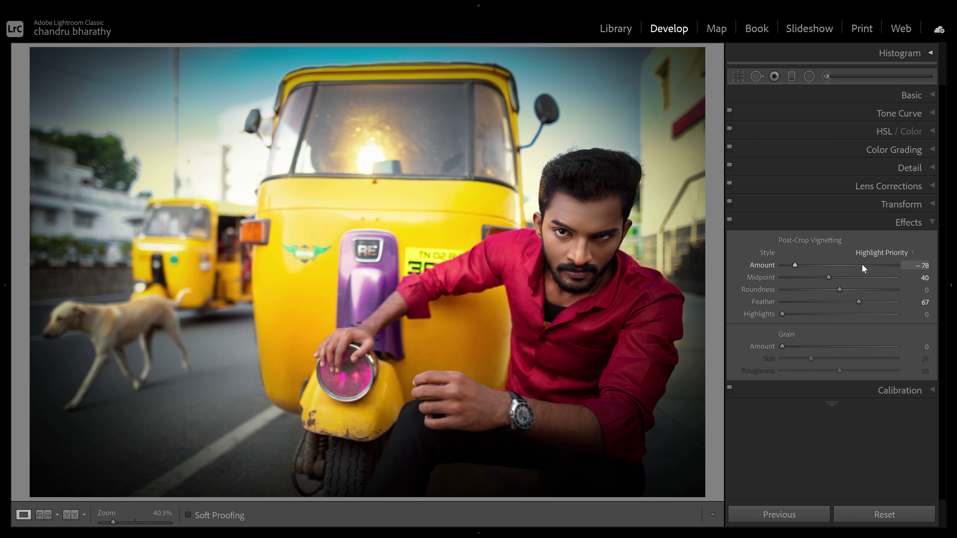
{"action": "left_click_drag", "start_coordinate": [795, 266], "coordinate": [807, 271]}
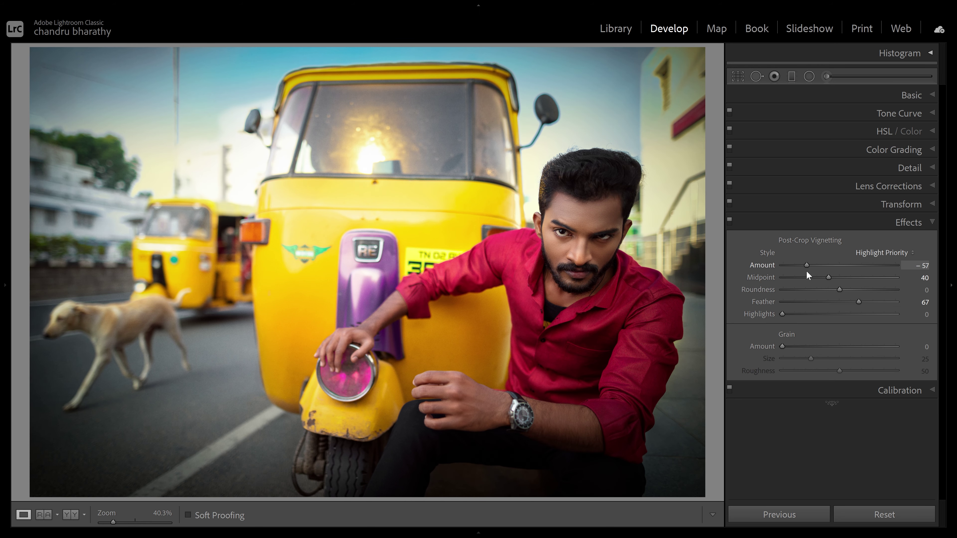
{"action": "left_click", "coordinate": [876, 252]}
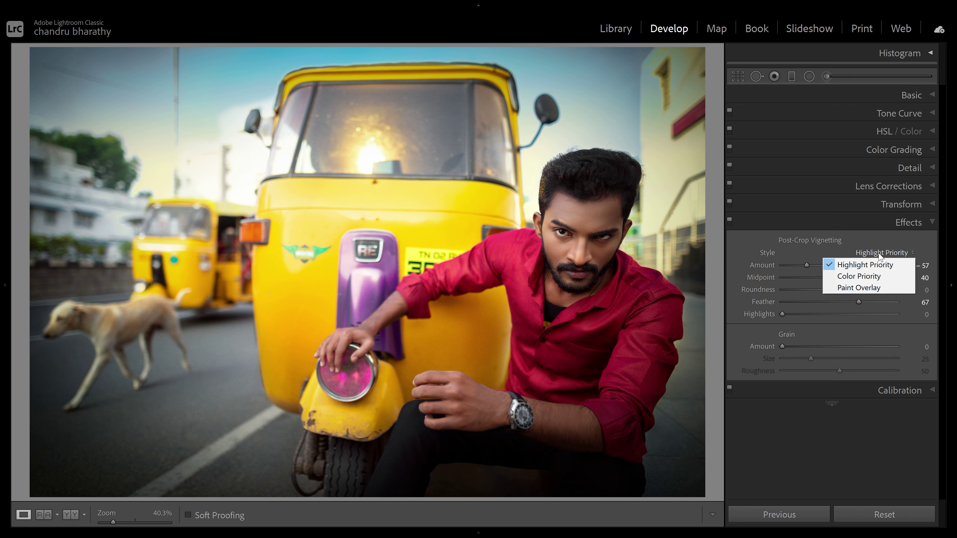
{"action": "key", "text": "Right"}
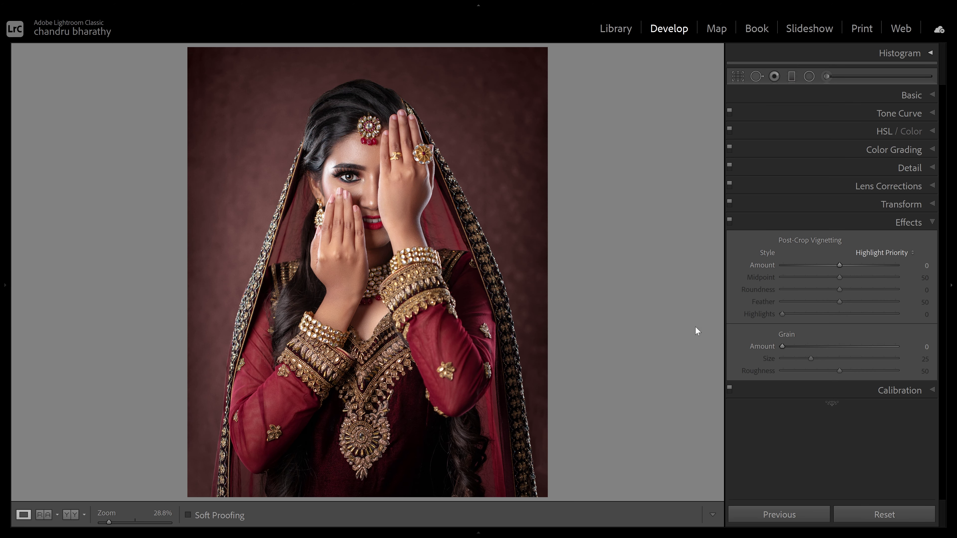
{"action": "left_click", "coordinate": [371, 200]}
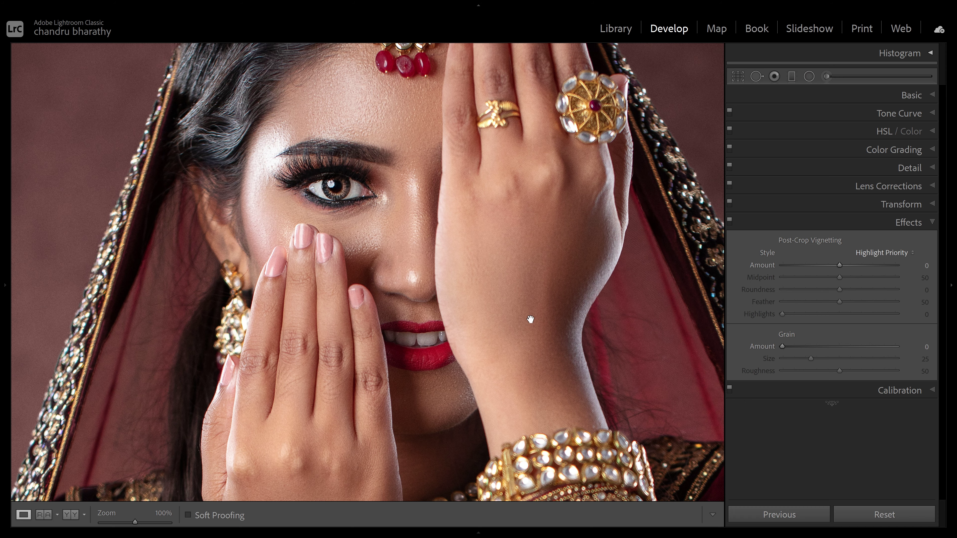
{"action": "left_click", "coordinate": [534, 309]}
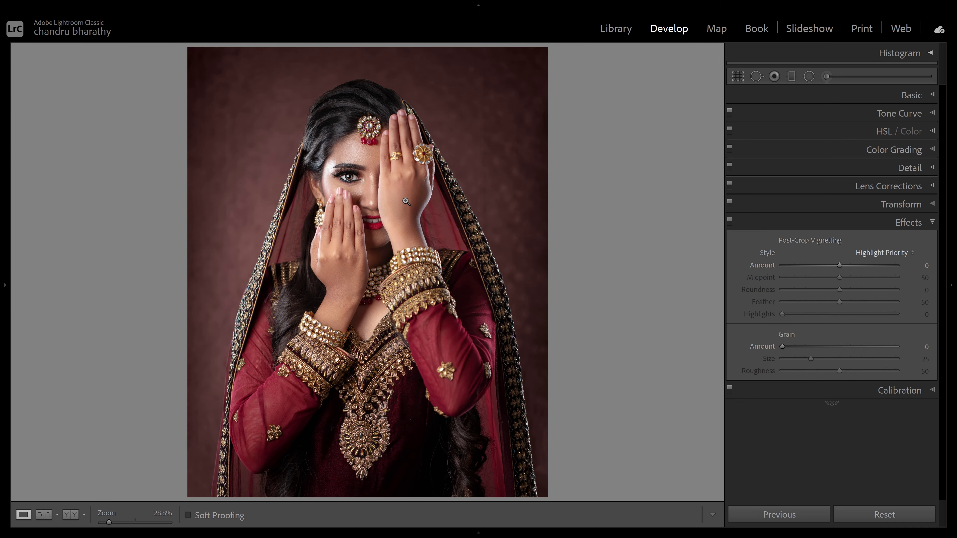
{"action": "left_click", "coordinate": [407, 201]}
{"action": "left_click_drag", "start_coordinate": [435, 203], "coordinate": [427, 289]}
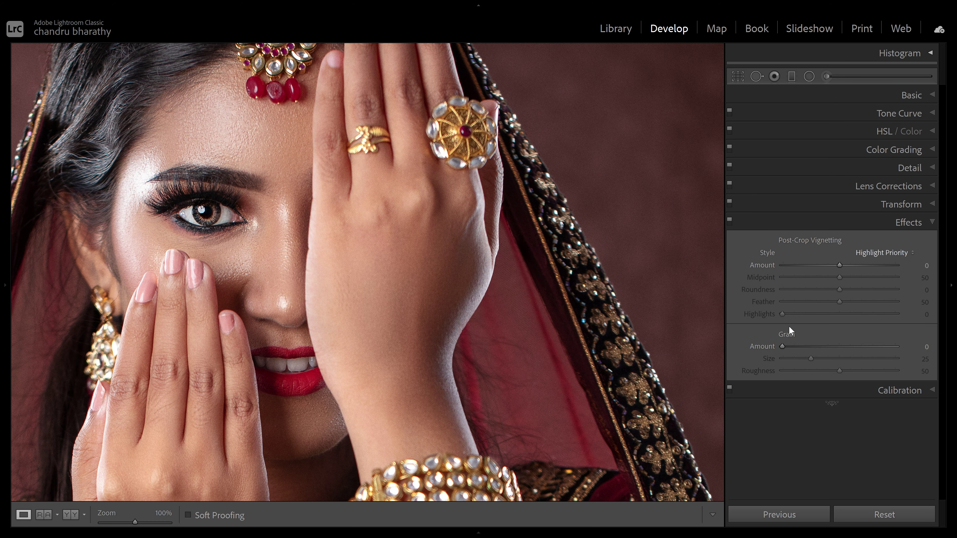
Step: Try different grain Amount, Size and Roughness values, settling on 39, 48 and 55
{"action": "left_click_drag", "start_coordinate": [783, 347], "coordinate": [840, 349]}
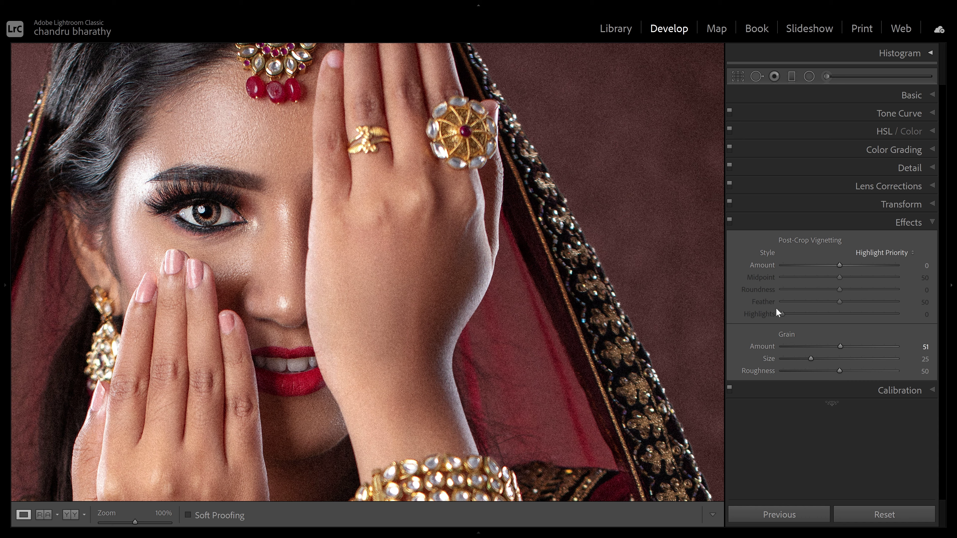
{"action": "left_click_drag", "start_coordinate": [811, 359], "coordinate": [837, 359]}
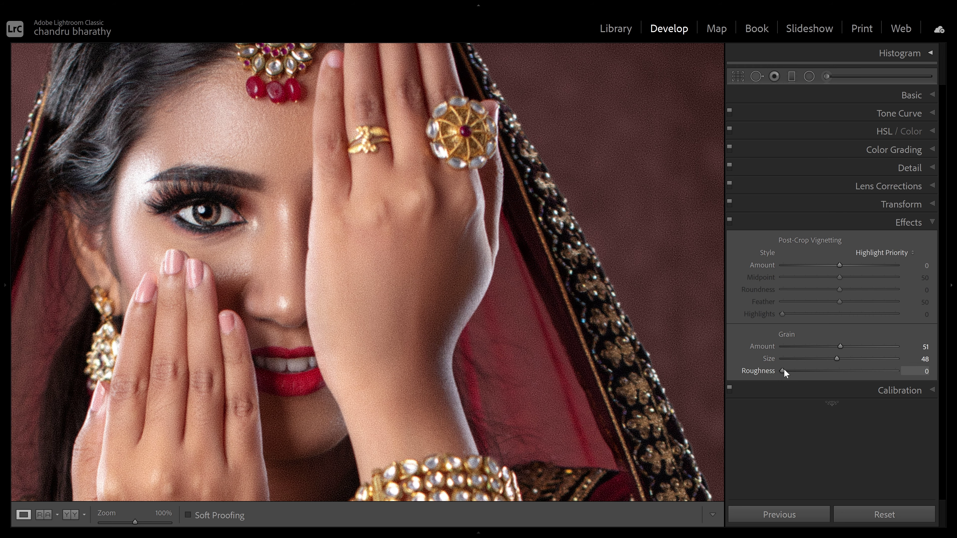
{"action": "left_click_drag", "start_coordinate": [783, 370], "coordinate": [907, 373]}
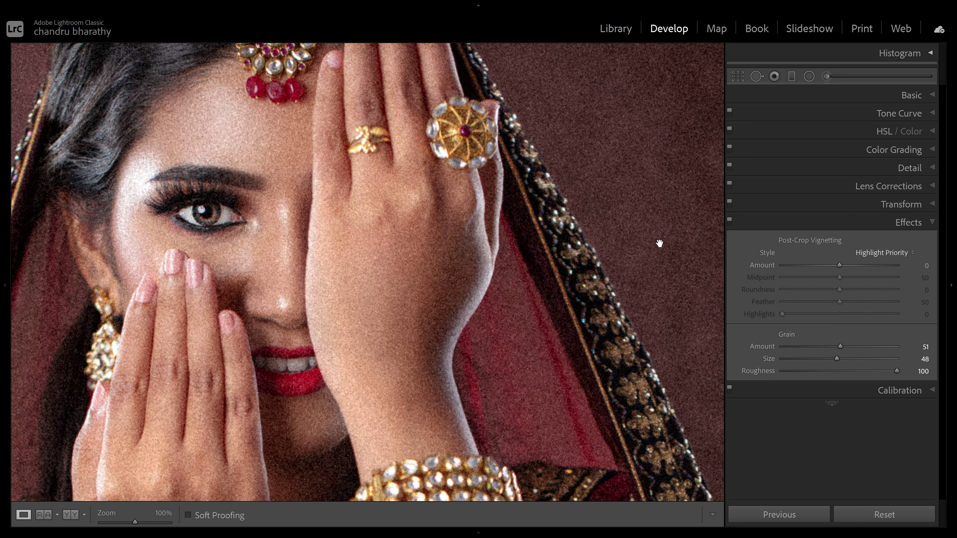
{"action": "left_click_drag", "start_coordinate": [893, 370], "coordinate": [792, 372]}
{"action": "left_click_drag", "start_coordinate": [789, 371], "coordinate": [809, 372]}
{"action": "left_click_drag", "start_coordinate": [837, 359], "coordinate": [823, 346]}
{"action": "left_click_drag", "start_coordinate": [823, 345], "coordinate": [833, 372]}
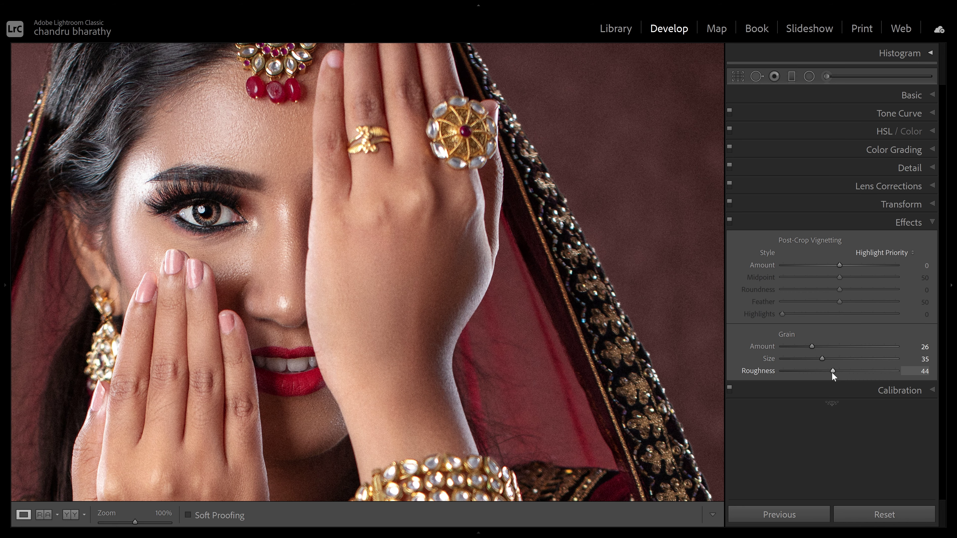
{"action": "left_click_drag", "start_coordinate": [812, 346], "coordinate": [846, 359]}
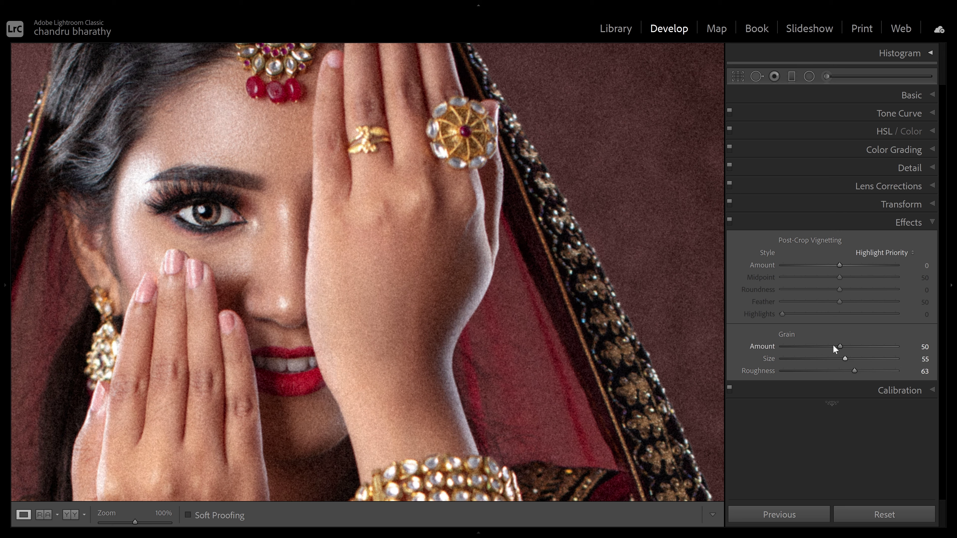
{"action": "left_click_drag", "start_coordinate": [839, 346], "coordinate": [848, 373]}
{"action": "left_click_drag", "start_coordinate": [811, 346], "coordinate": [845, 369]}
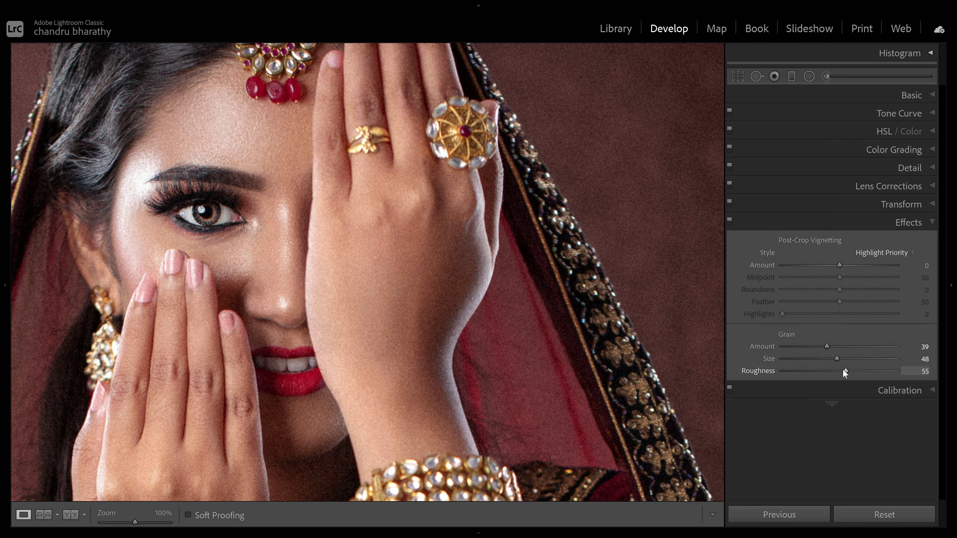
Step: Zoom to 100% on the bride's face and show the Tone Curve's Point Curve presets
{"action": "left_click", "coordinate": [540, 314]}
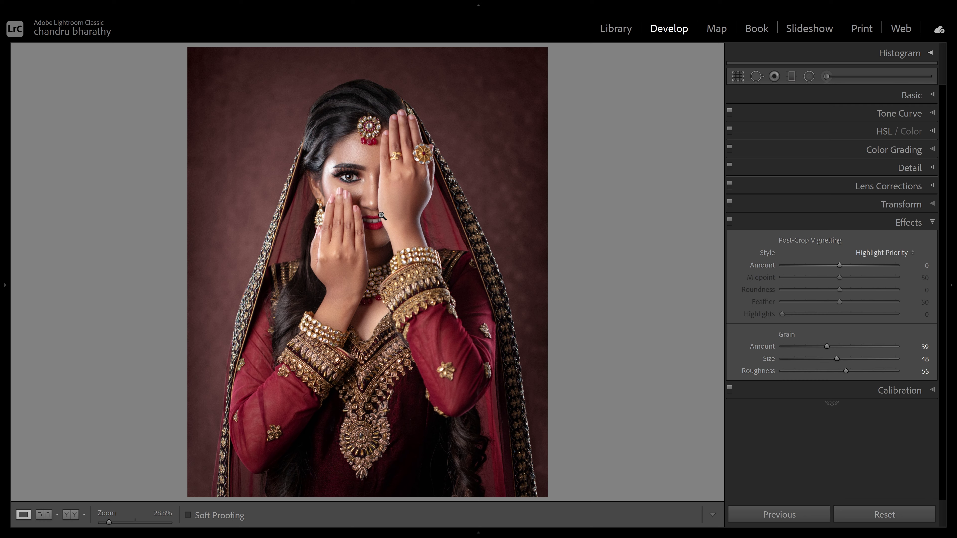
{"action": "left_click", "coordinate": [359, 245]}
{"action": "left_click_drag", "start_coordinate": [500, 214], "coordinate": [408, 244]}
{"action": "left_click_drag", "start_coordinate": [473, 242], "coordinate": [442, 258]}
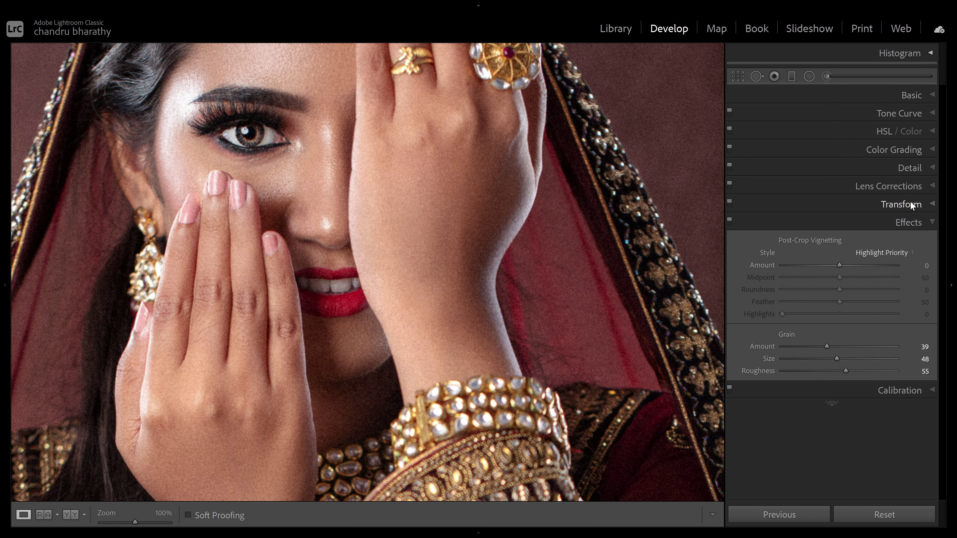
{"action": "left_click", "coordinate": [904, 114]}
{"action": "left_click", "coordinate": [826, 304]}
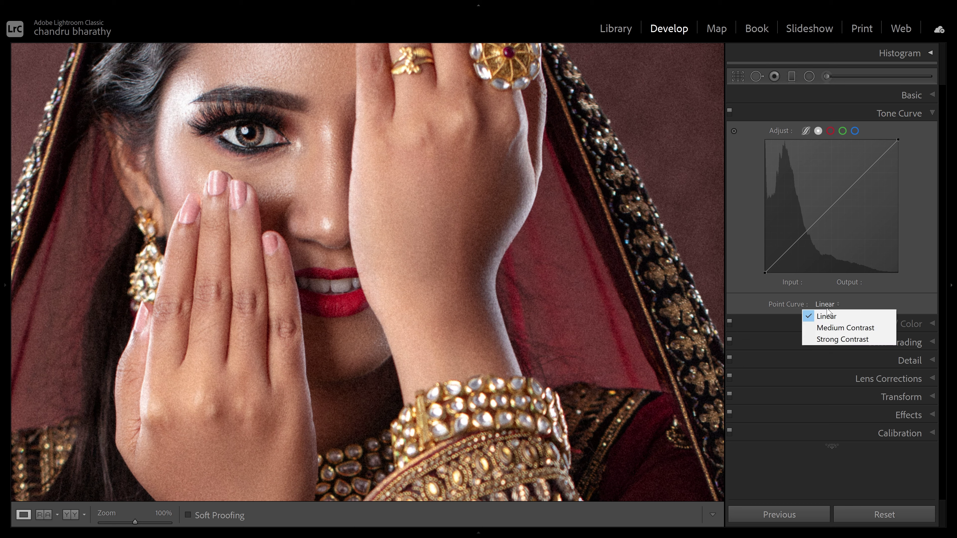
Step: Apply the Medium Contrast point curve with a raised black point and lifted shadows
{"action": "left_click", "coordinate": [840, 327]}
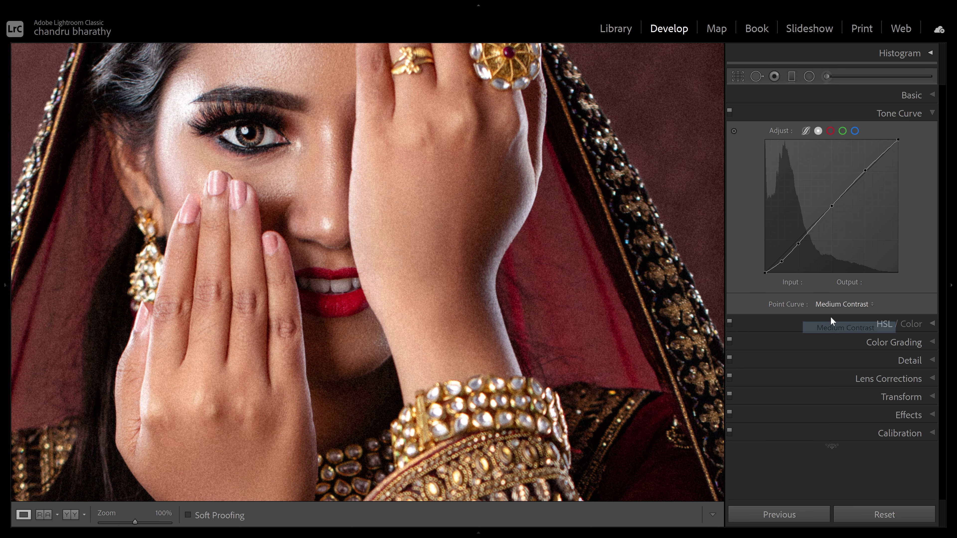
{"action": "left_click_drag", "start_coordinate": [765, 272], "coordinate": [761, 266]}
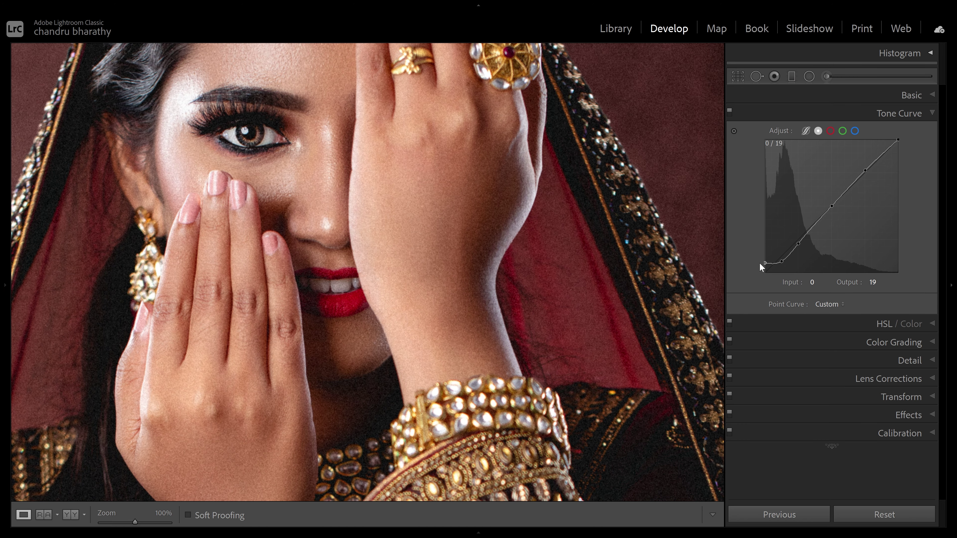
{"action": "left_click", "coordinate": [607, 300]}
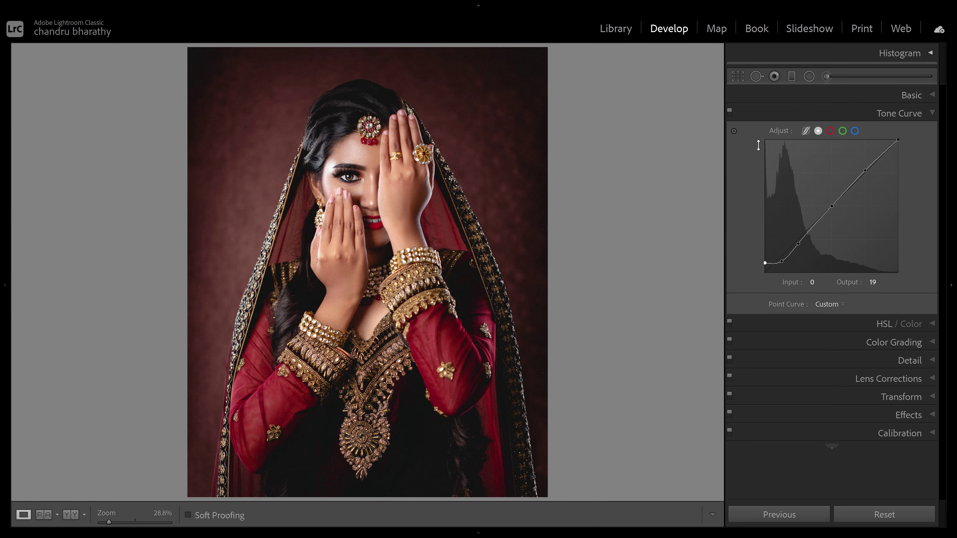
{"action": "left_click", "coordinate": [729, 114]}
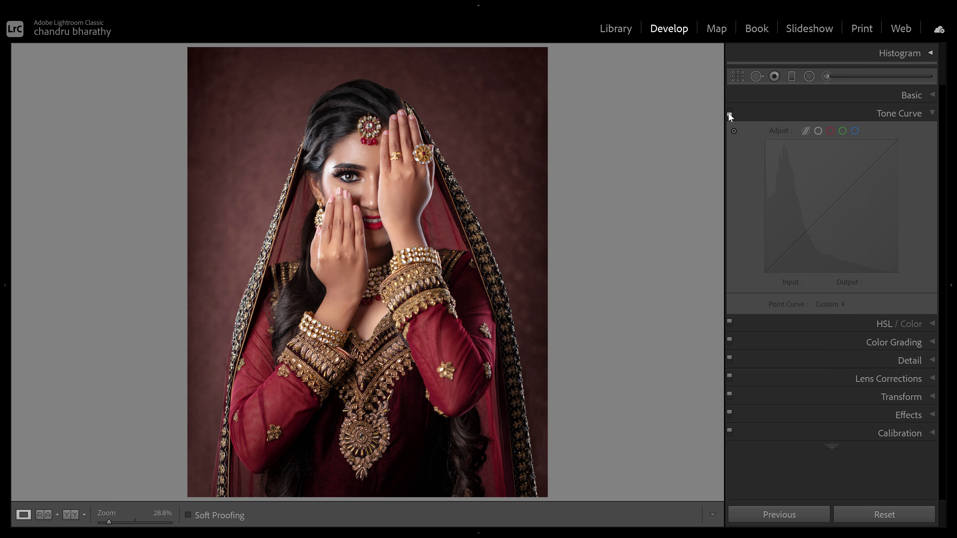
{"action": "left_click", "coordinate": [729, 112]}
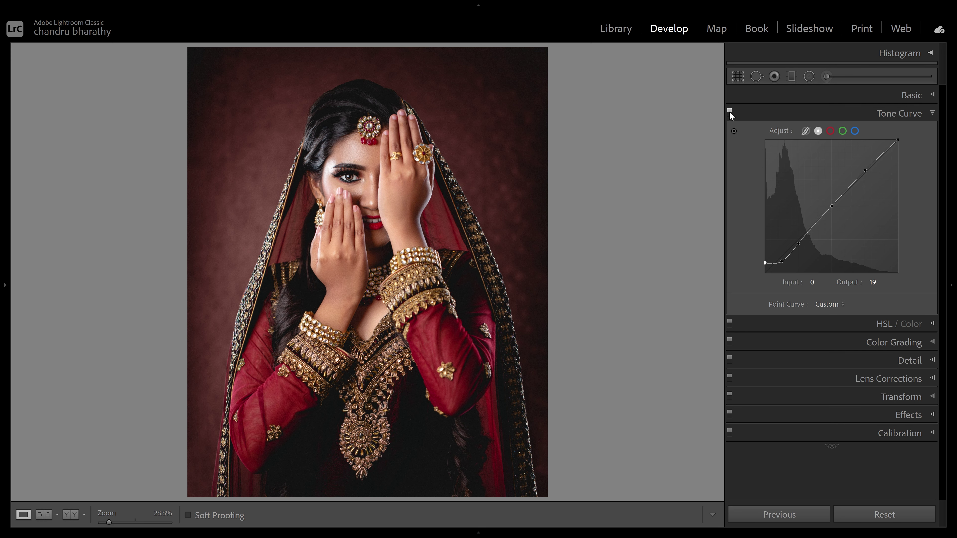
{"action": "left_click_drag", "start_coordinate": [781, 261], "coordinate": [780, 257]}
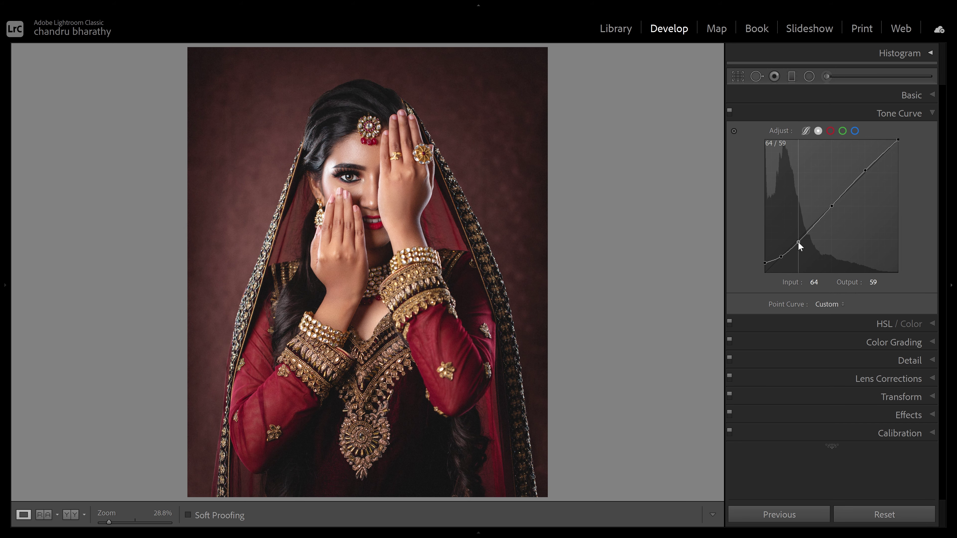
Step: Compare before and after with backslash, then convert the portrait to black and white with V
{"action": "key", "text": "backslash"}
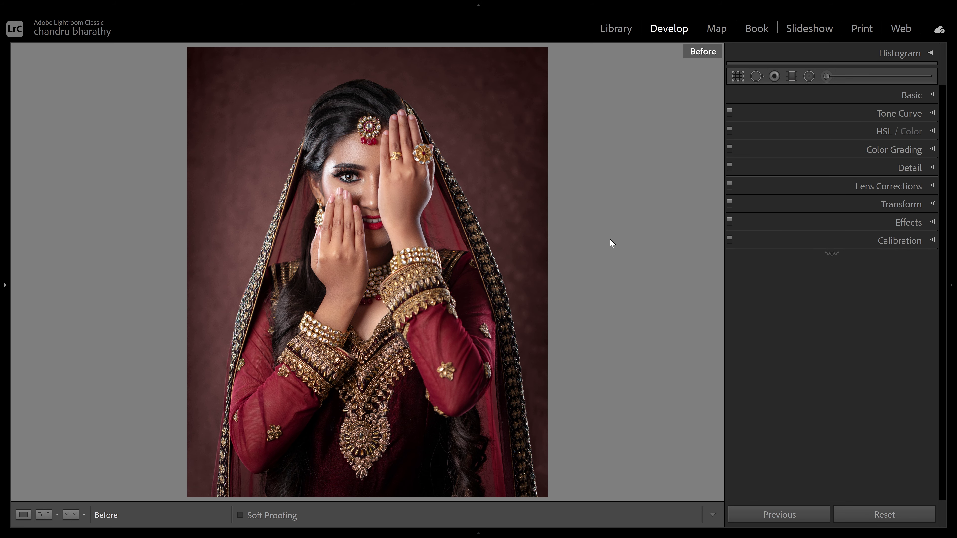
{"action": "key", "text": "backslash"}
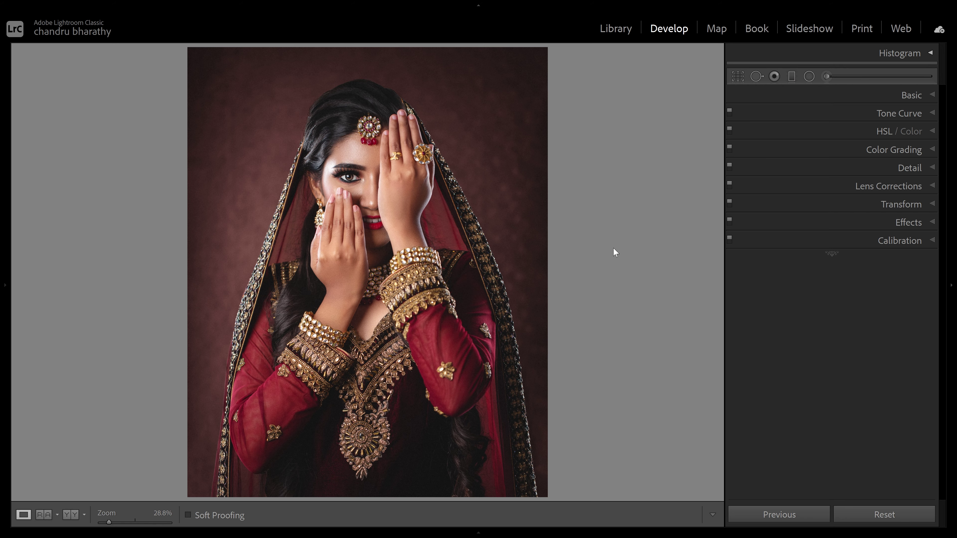
{"action": "key", "text": "v"}
{"action": "left_click_drag", "start_coordinate": [413, 197], "coordinate": [450, 255]}
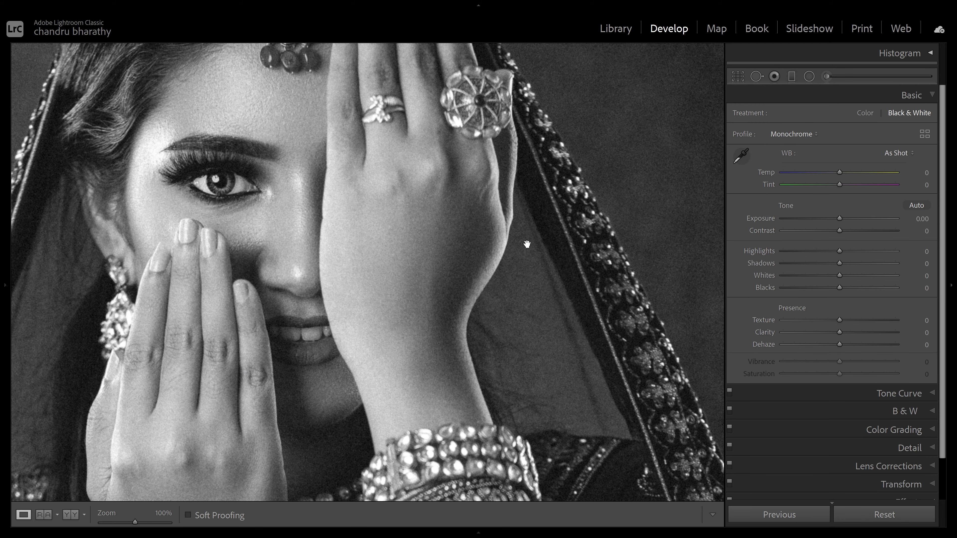
Step: At 100% on the face, toggle Effects and Tone Curve off and back on to compare
{"action": "left_click", "coordinate": [906, 95]}
{"action": "left_click", "coordinate": [542, 138]}
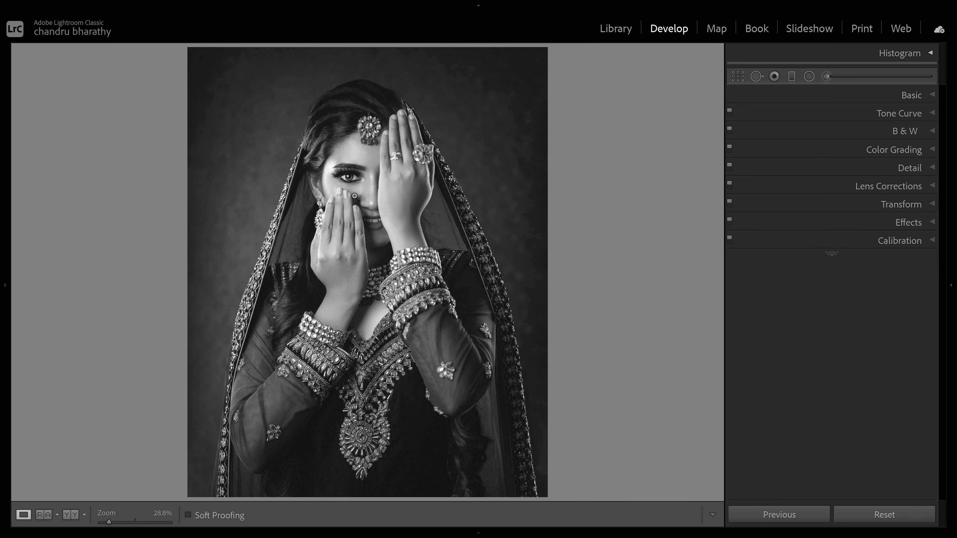
{"action": "left_click", "coordinate": [375, 203]}
{"action": "left_click_drag", "start_coordinate": [375, 204], "coordinate": [391, 220]}
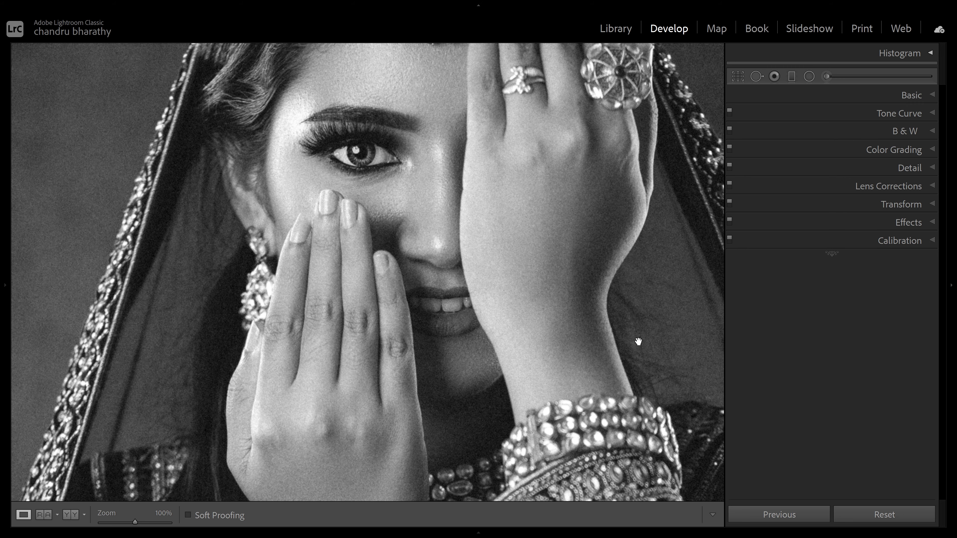
{"action": "left_click", "coordinate": [729, 222]}
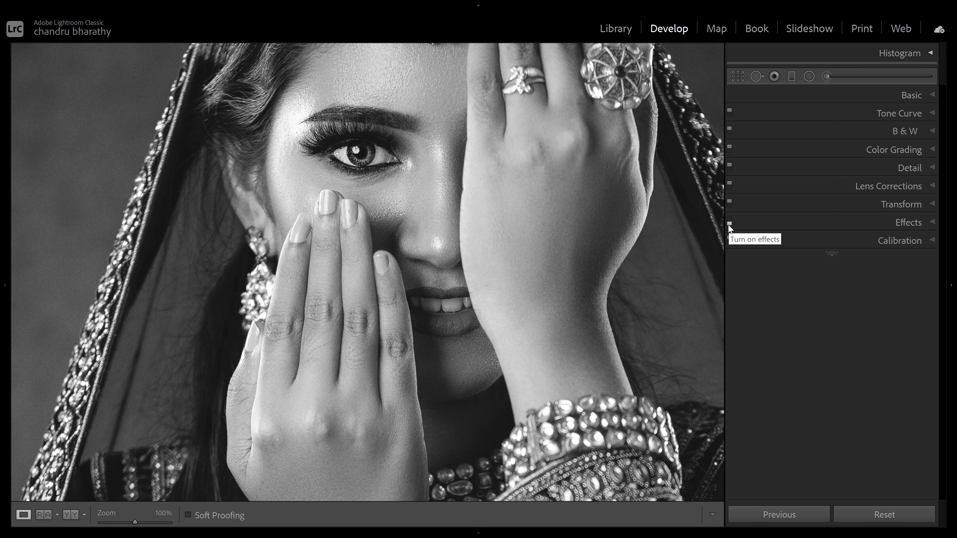
{"action": "left_click", "coordinate": [730, 229]}
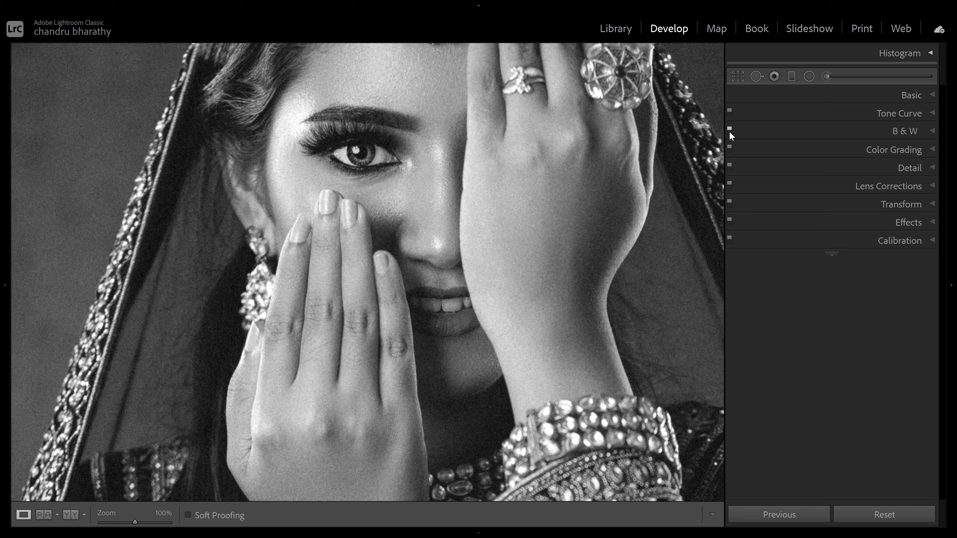
{"action": "left_click", "coordinate": [729, 117]}
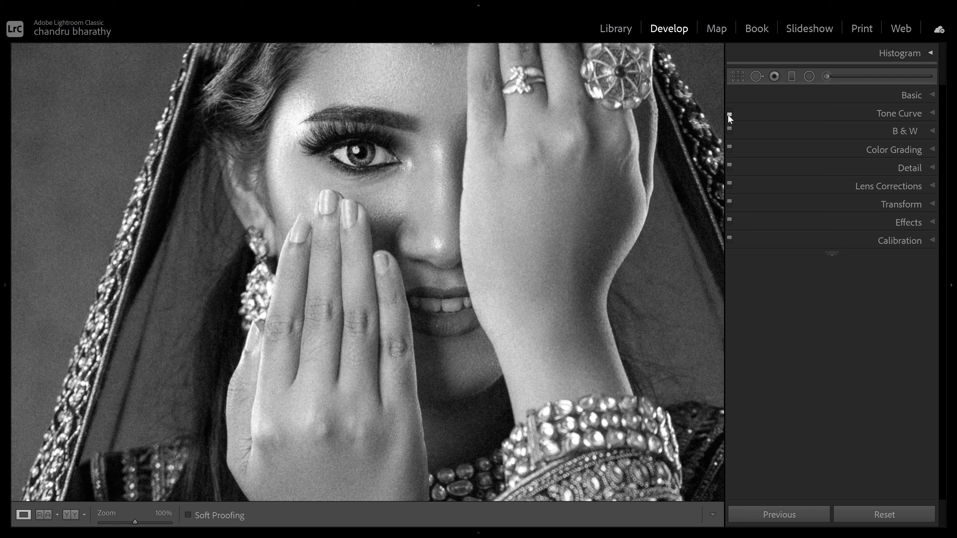
{"action": "left_click", "coordinate": [728, 117]}
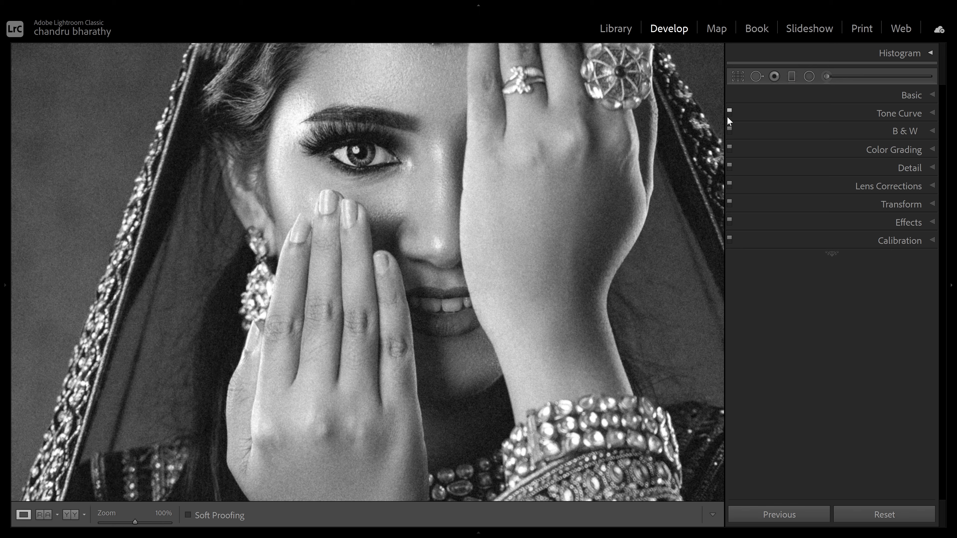